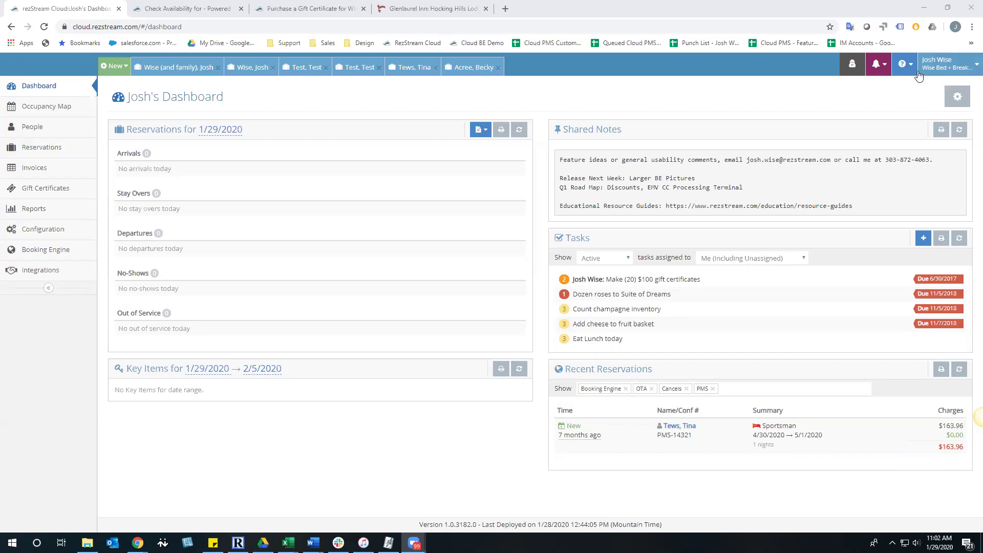
Step: View the latest news and updates, including the list of usability webinars, and close them
left_click(878, 65)
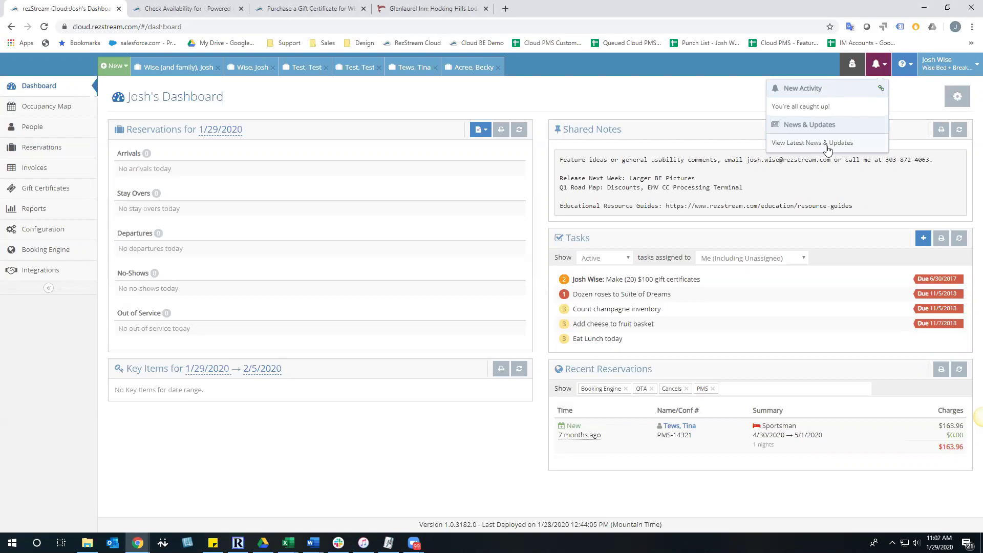
left_click(789, 144)
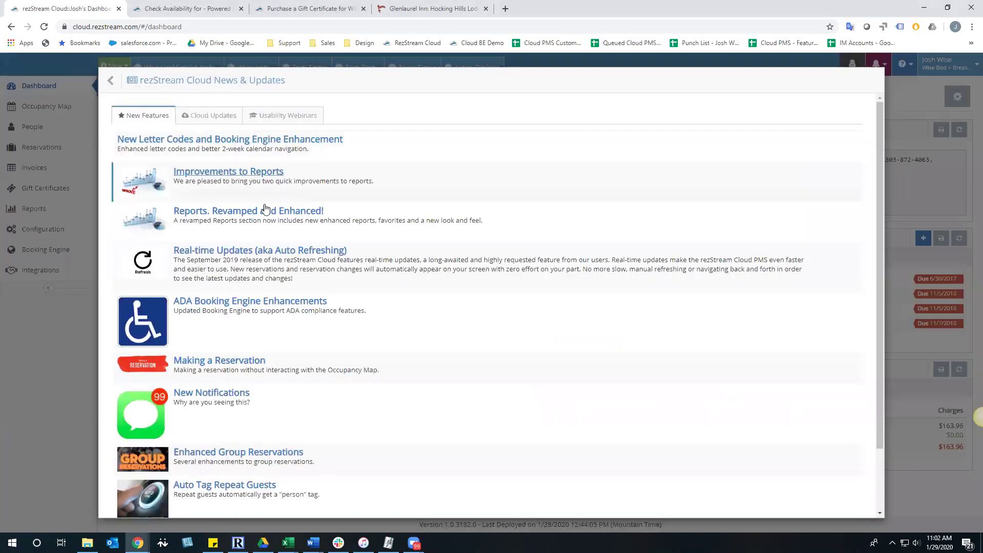
left_click(276, 115)
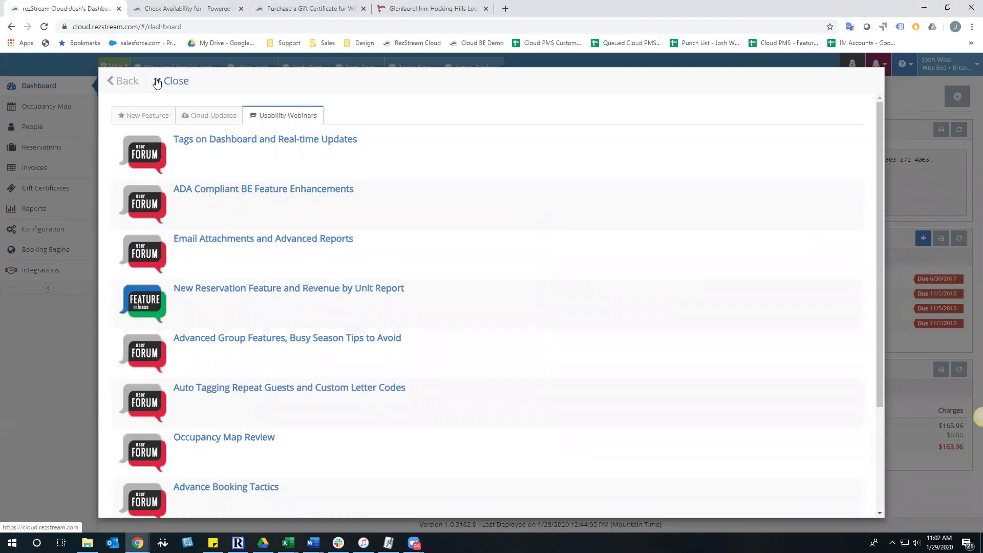
left_click(169, 80)
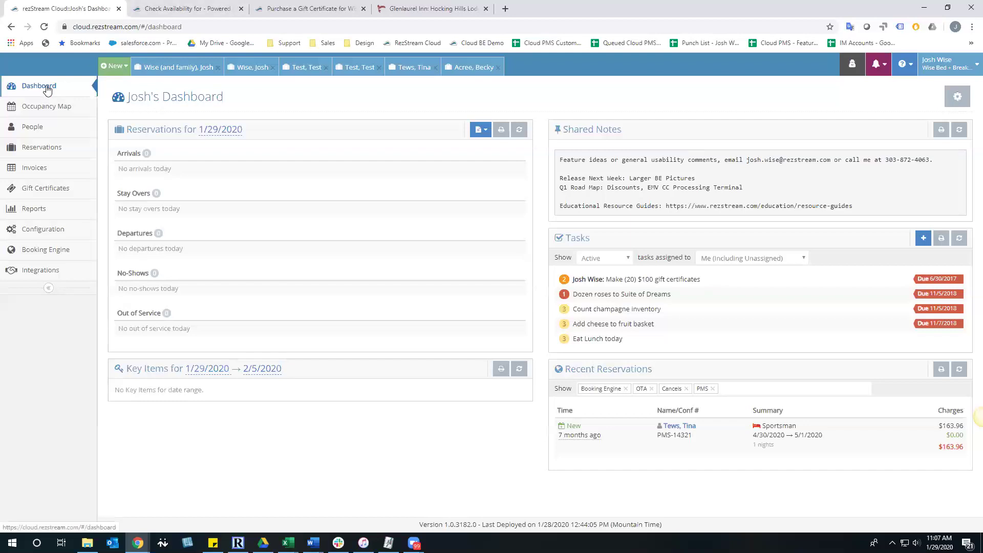
Step: Open the Yield Management configuration and look at the blank form for creating a new yield rule
left_click(38, 238)
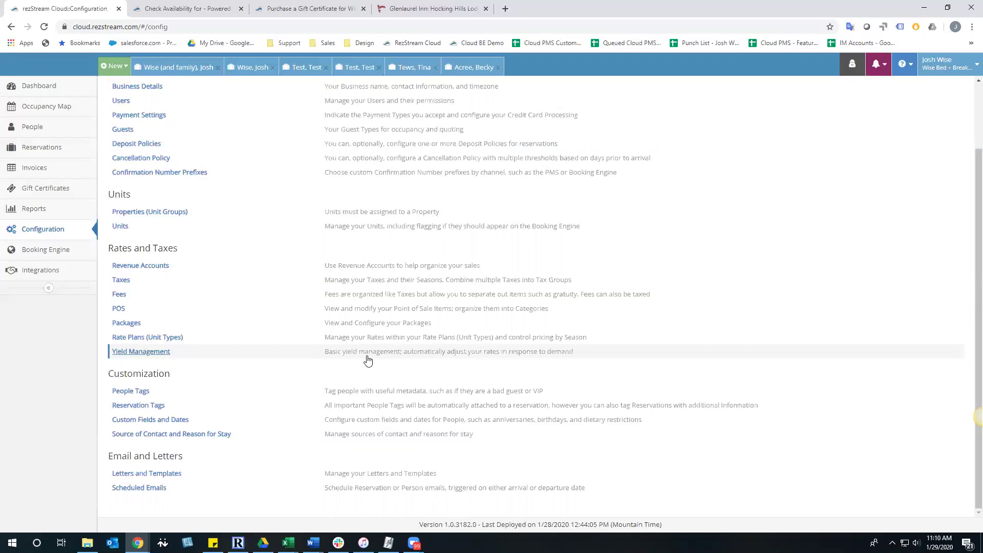
left_click(368, 357)
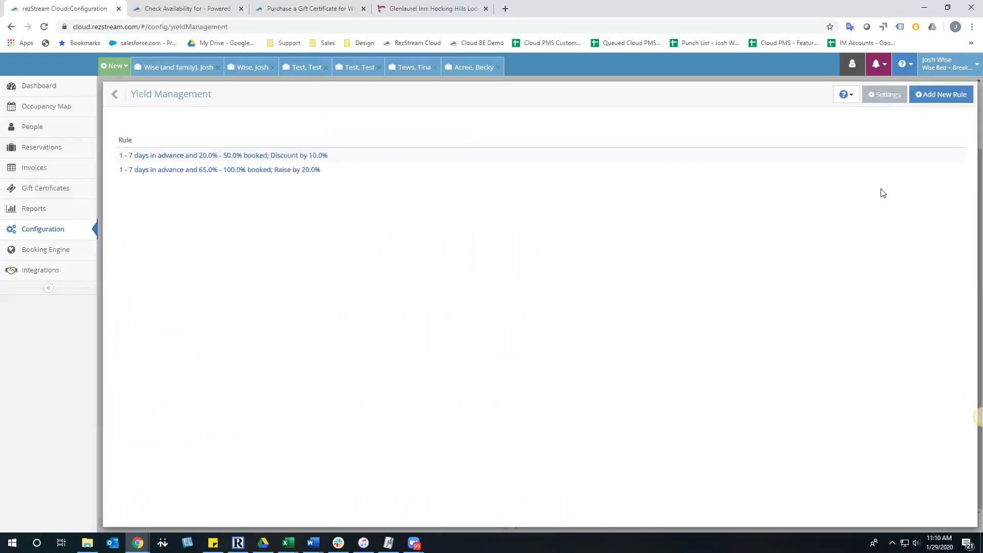
left_click(936, 102)
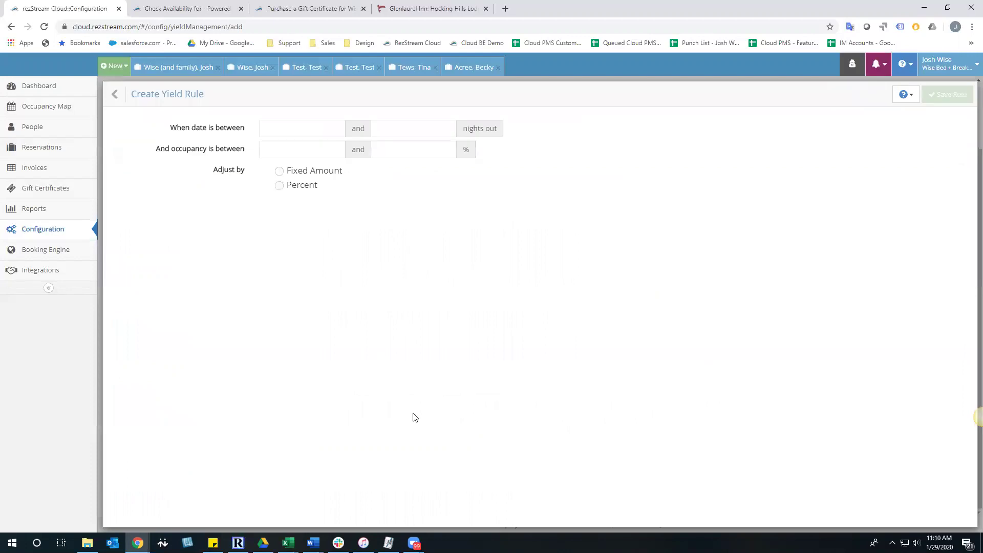
left_click(114, 94)
Step: Review the existing 10% discount and 20% raise yield rules, and return to the configuration overview
left_click(318, 156)
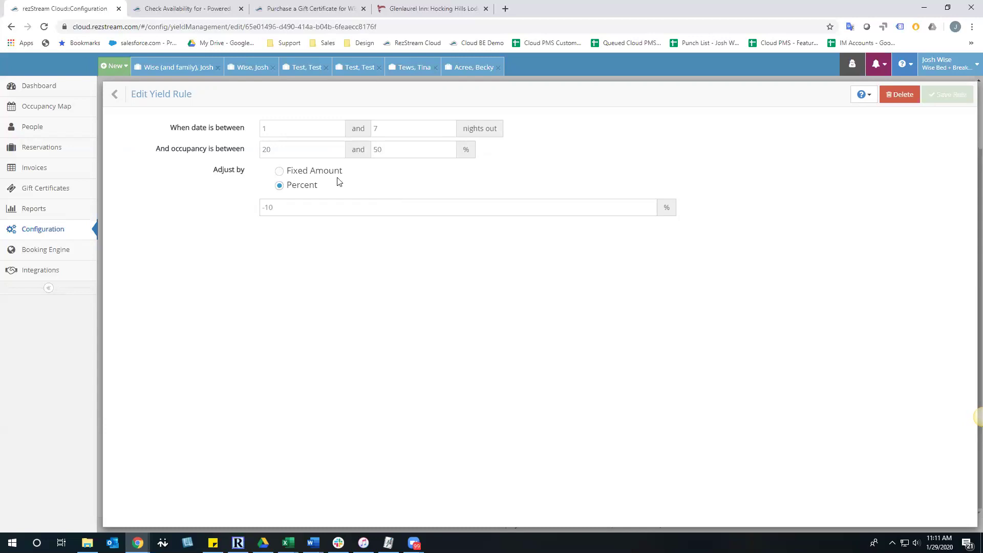
left_click(119, 98)
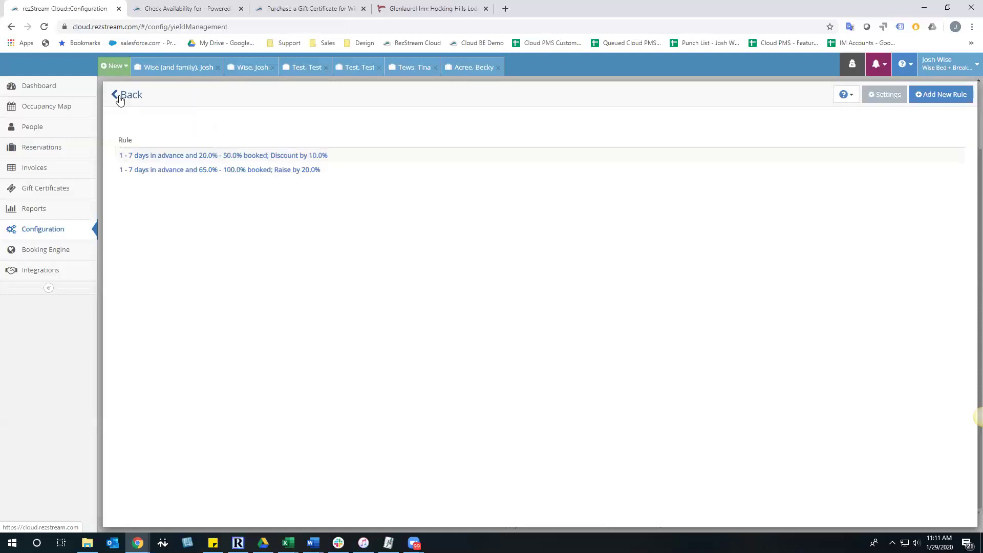
left_click(274, 172)
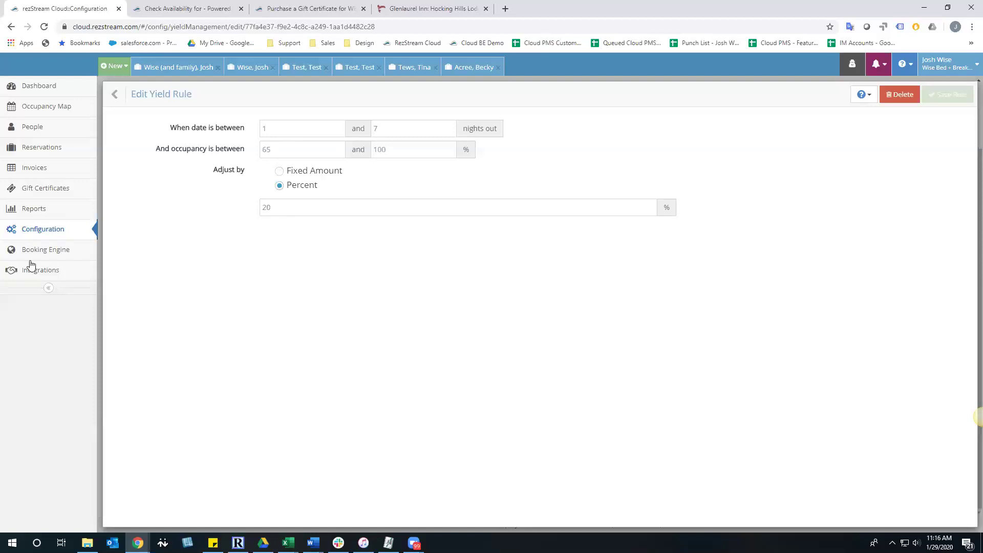
left_click(119, 94)
left_click(128, 94)
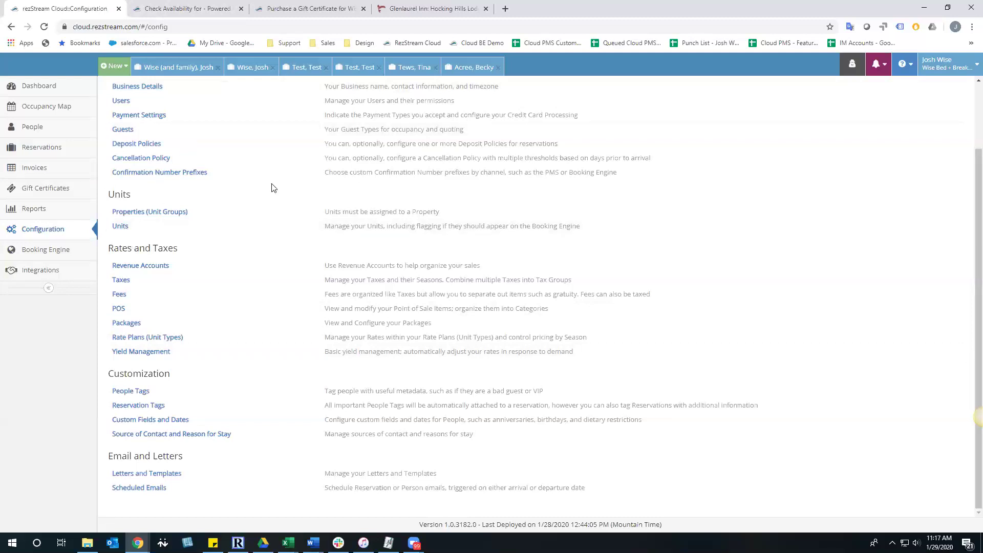
Step: Look through the configured packages and the POS items
left_click(126, 323)
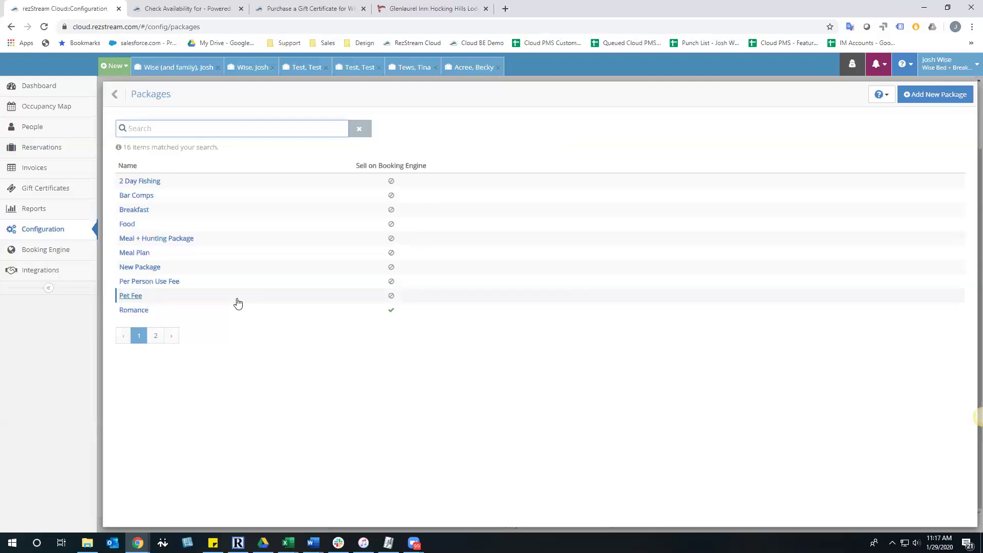
left_click(115, 94)
left_click(118, 308)
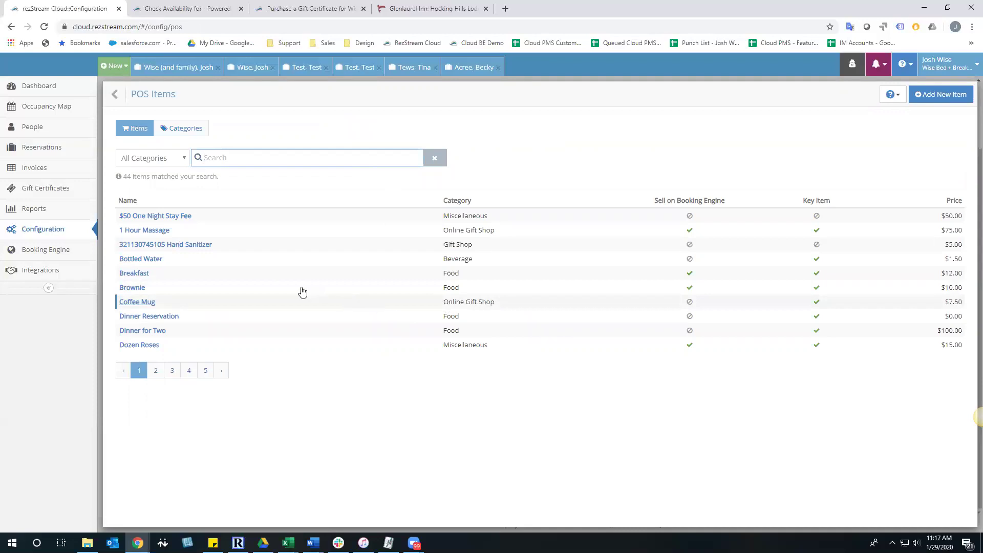
left_click(117, 99)
Step: Open the Romance package and review its package items, rich description and assigned images
left_click(137, 326)
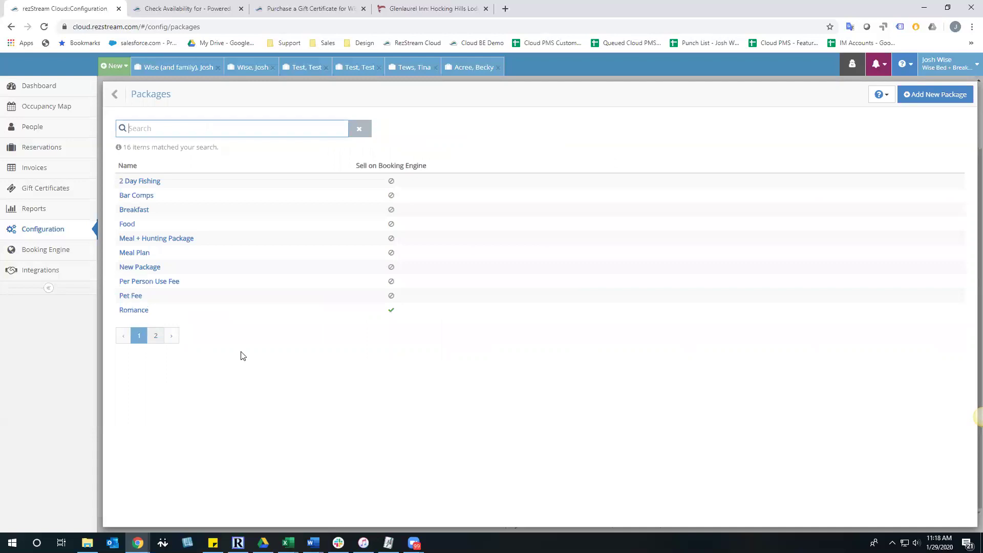
left_click(134, 311)
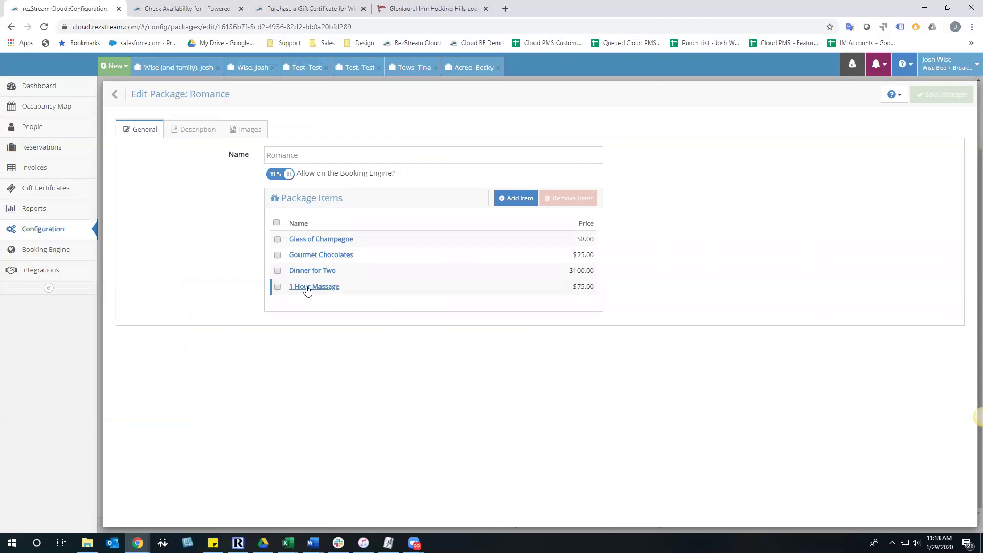
left_click(277, 155)
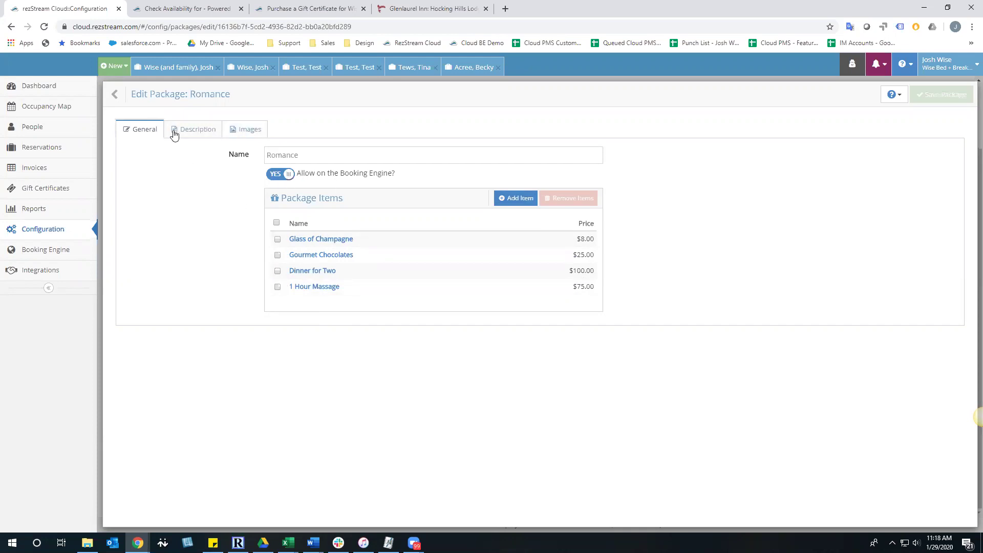
left_click(192, 132)
left_click_drag(281, 218, 582, 219)
left_click(546, 262)
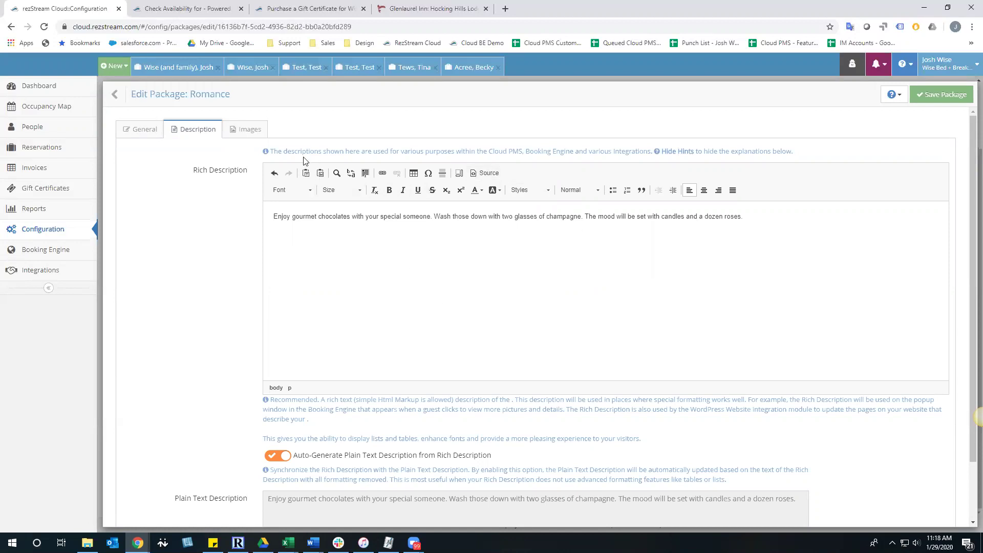
left_click(252, 137)
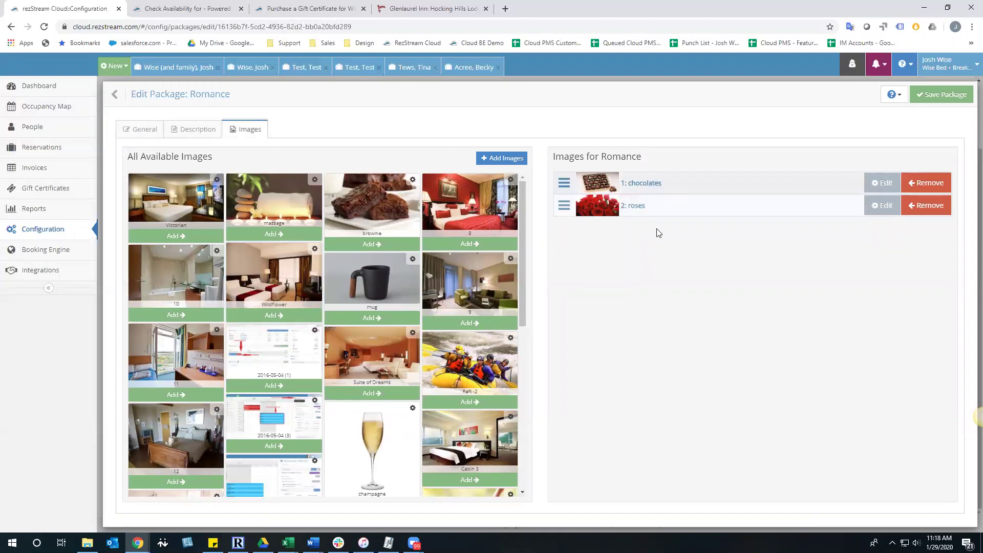
Step: In the guest booking engine, search the 1/29/2020 to 1/31/2020 stay for two adults and select the Queen Test room at the Best Available Rate
left_click(209, 7)
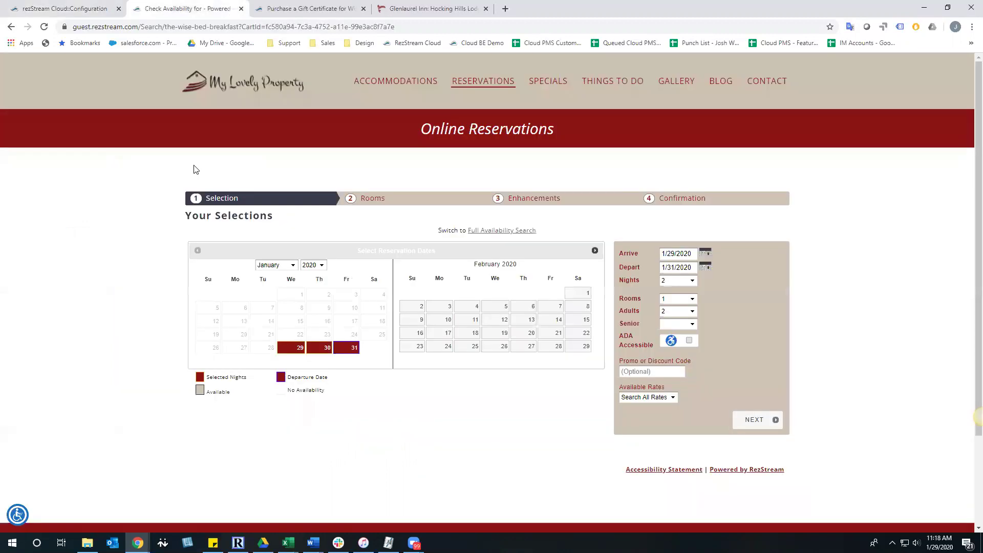
left_click(757, 419)
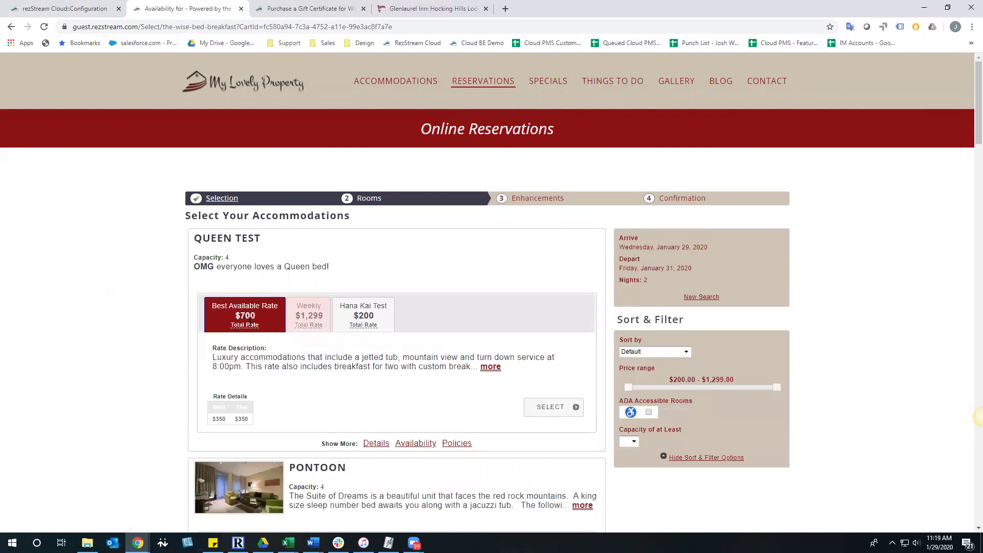
left_click(558, 401)
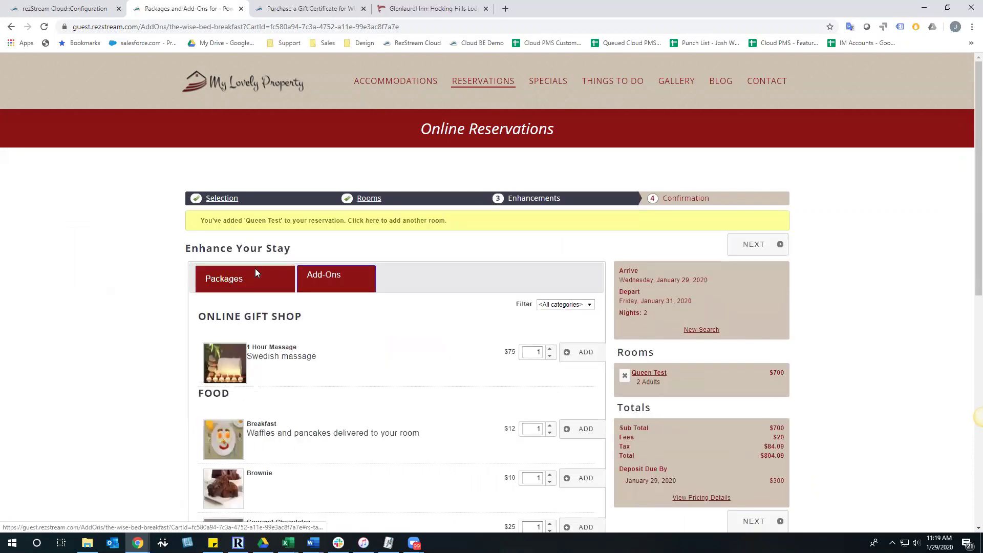
Step: Examine the packages offered for the stay, including the Romance package's description, price and photo
left_click(256, 272)
scroll(143, 326, "down", 4)
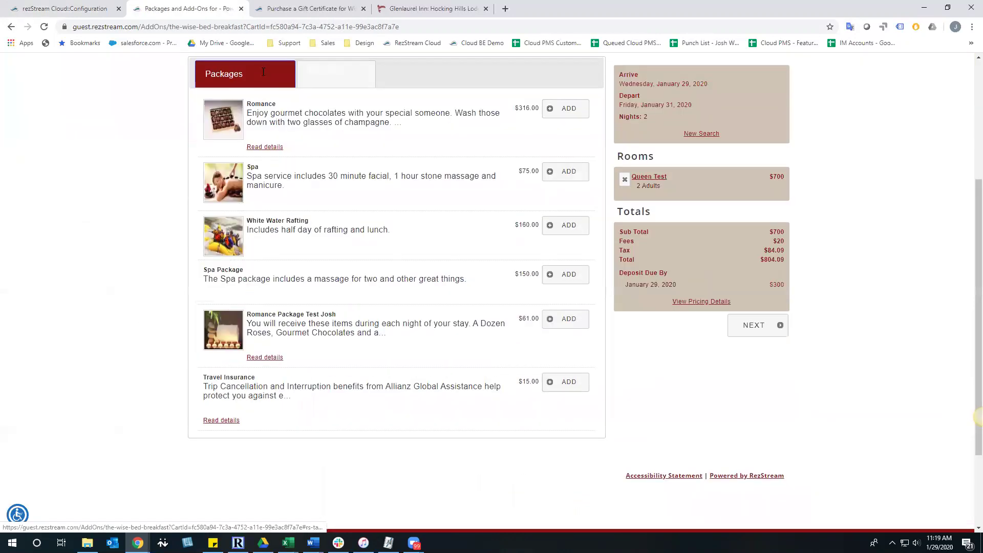
left_click_drag(251, 100, 225, 119)
left_click(394, 123)
mouse_move(223, 121)
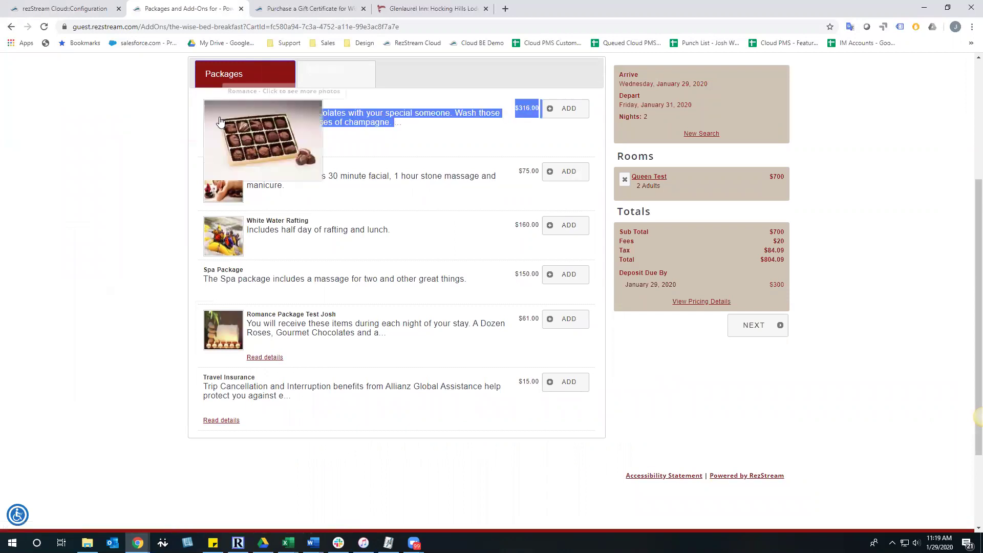
left_click(449, 132)
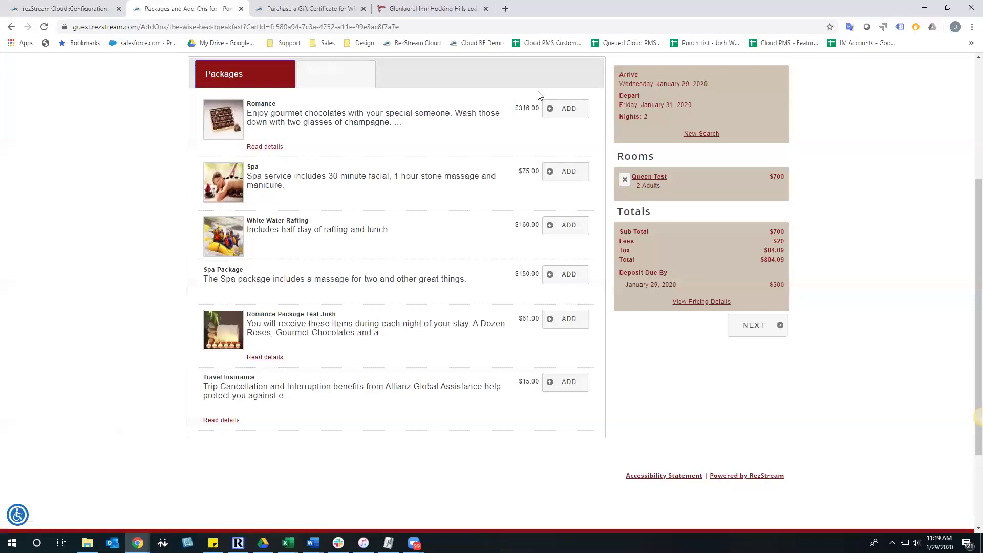
left_click(572, 111)
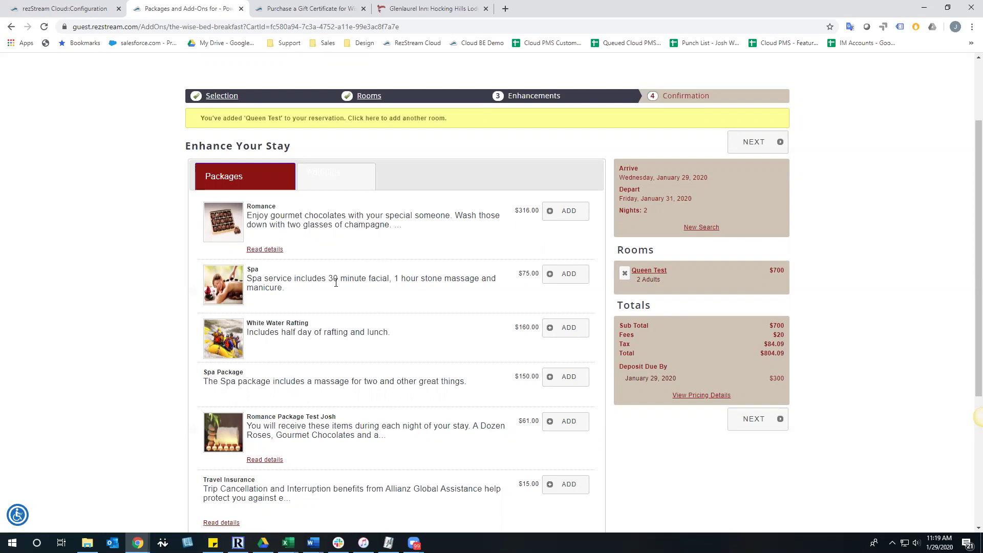
scroll(301, 311, "down", 3)
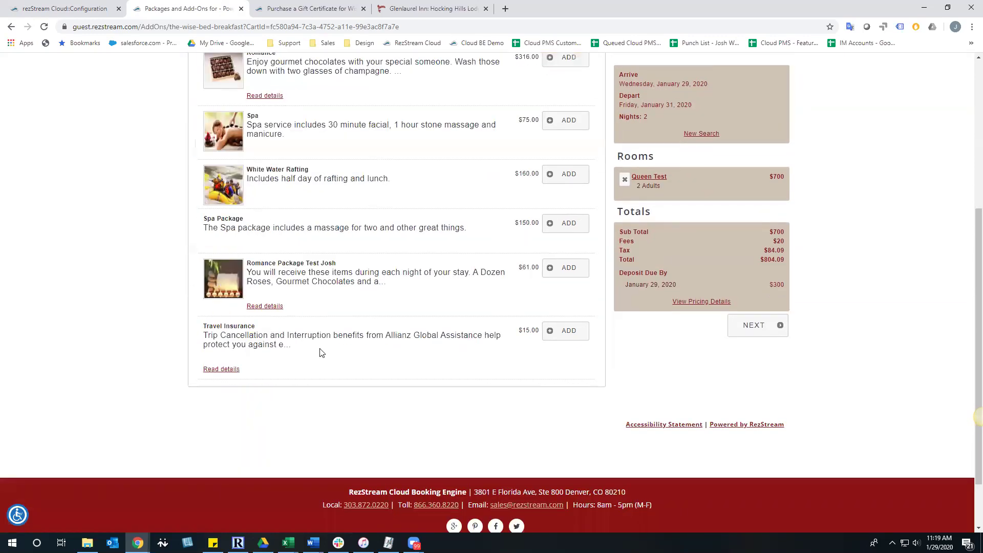
scroll(320, 353, "up", 3)
Step: Look through the stay's add-ons, set the Breakfast quantity to 4 and try to add it to the reservation
left_click(325, 176)
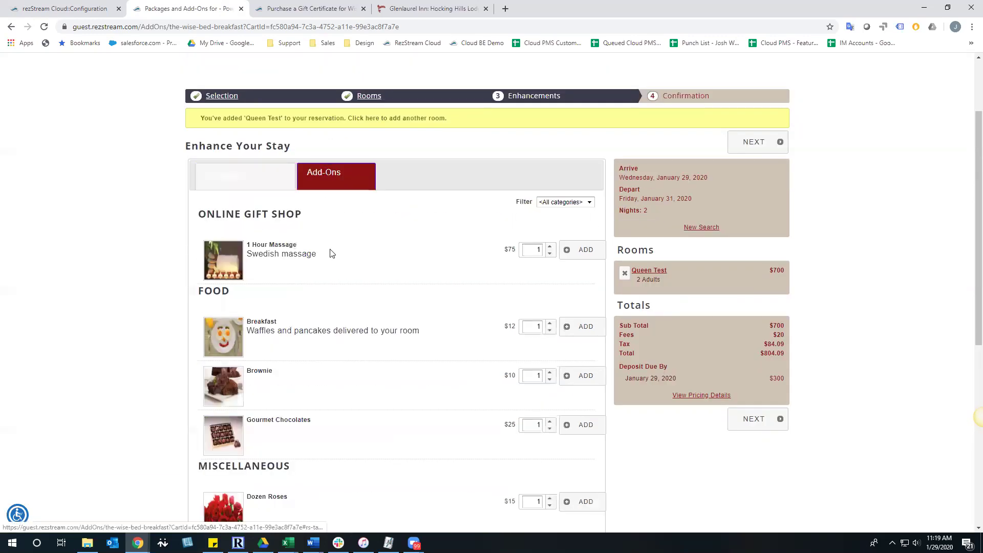
scroll(439, 273, "down", 2)
scroll(420, 481, "down", 3)
scroll(399, 478, "up", 3)
left_click(549, 221)
left_click(550, 221)
left_click(550, 221)
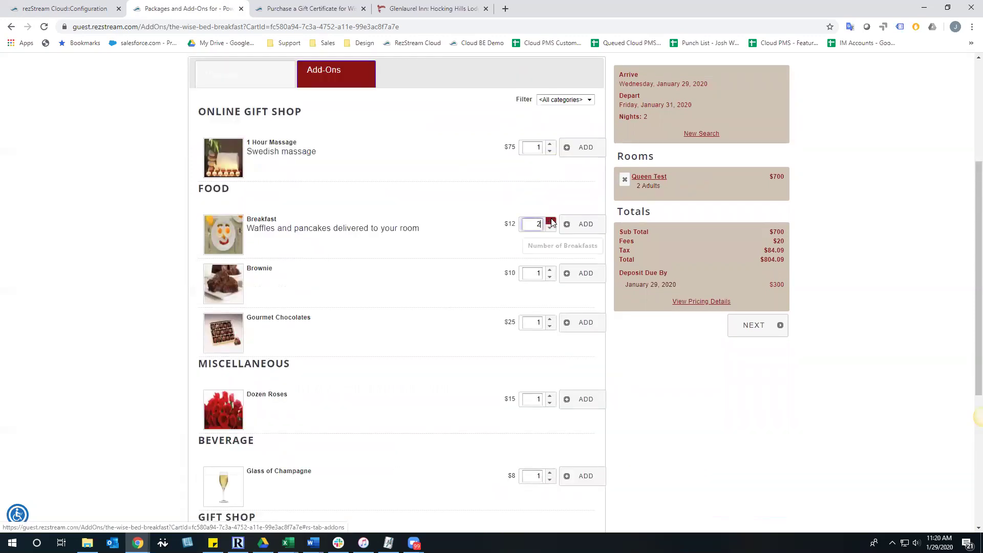
left_click(585, 224)
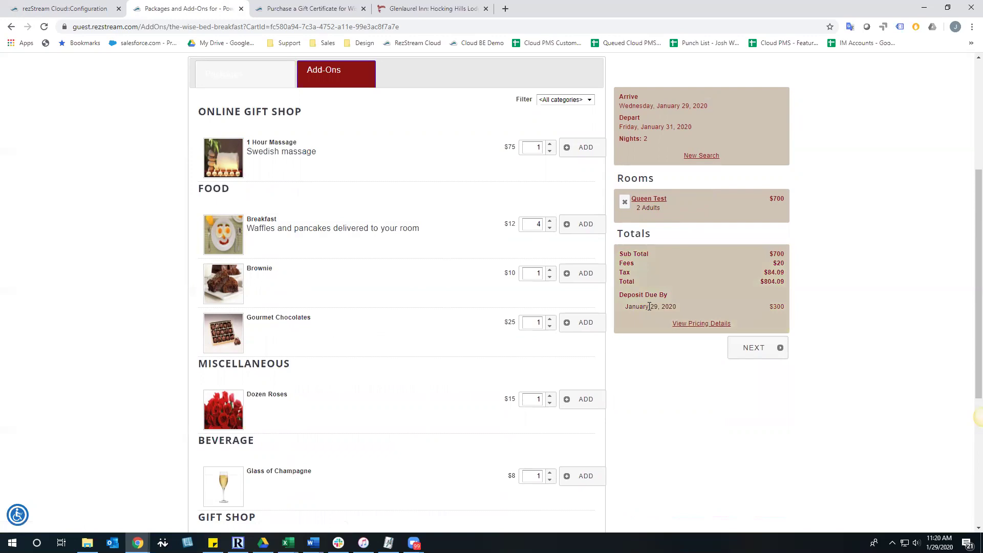
Step: Add one Dozen Roses to the reservation and review the booking's pricing details
scroll(384, 279, "down", 2)
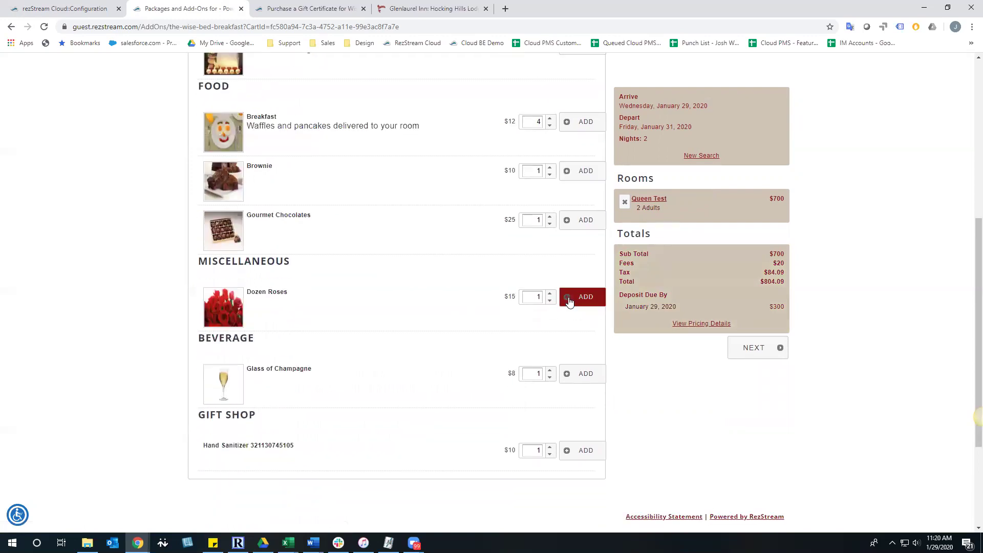
scroll(512, 358, "up", 1)
left_click(574, 351)
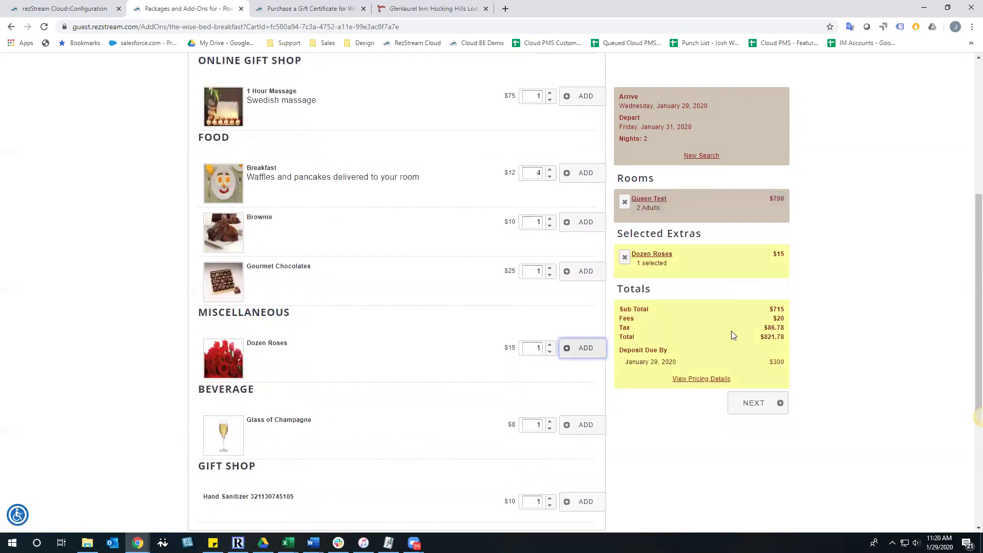
left_click(694, 379)
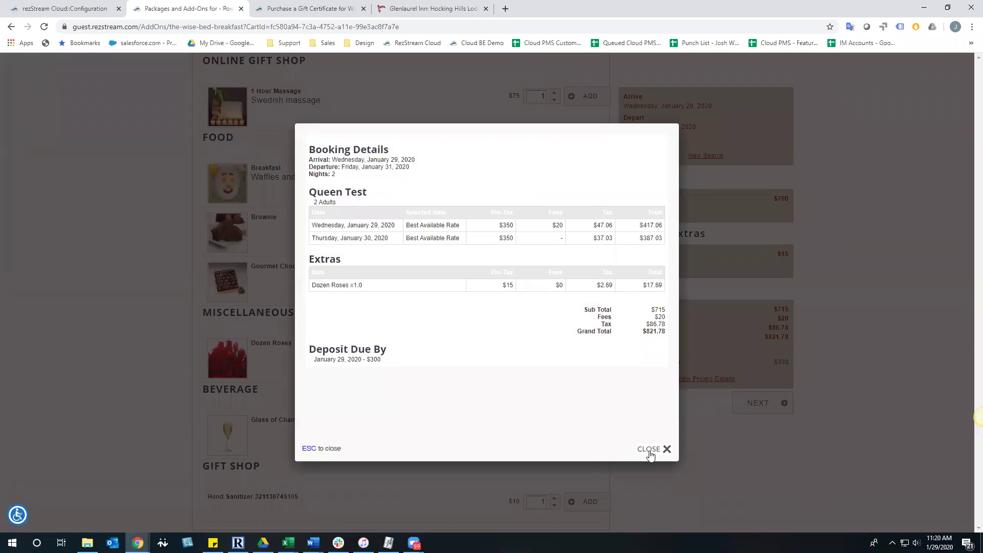
left_click(667, 449)
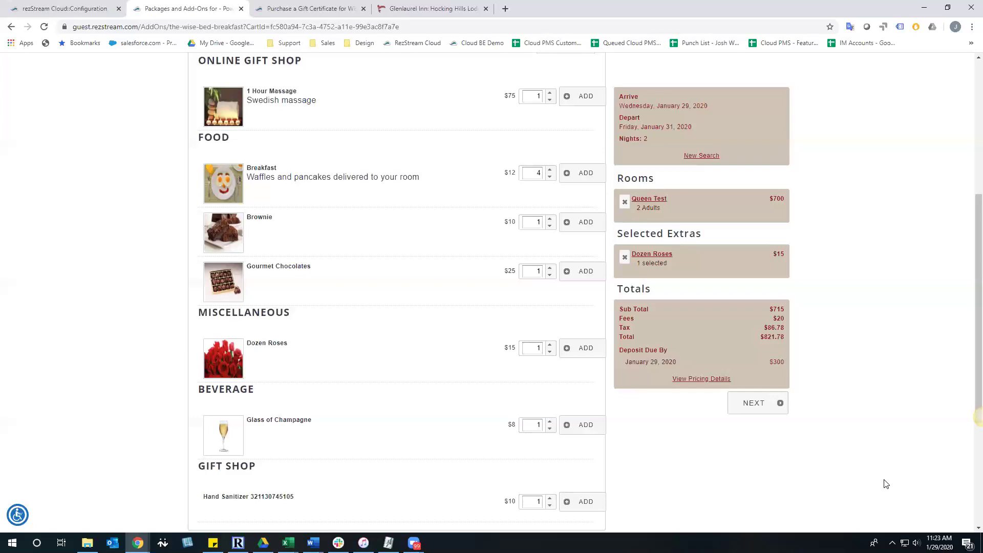
Step: Switch back to rezStream Cloud and open the booking engine's Gift Certificate Options
left_click(91, 7)
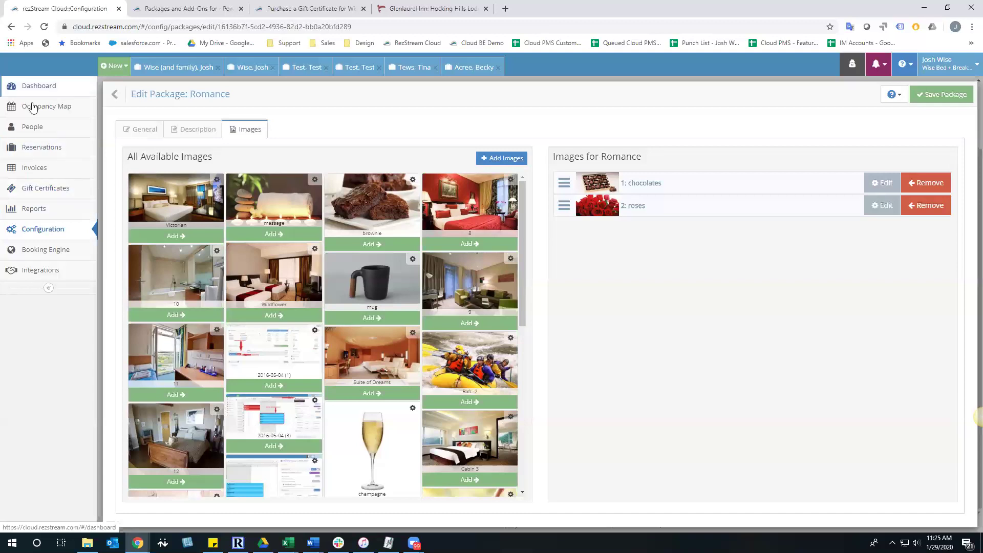
left_click(34, 252)
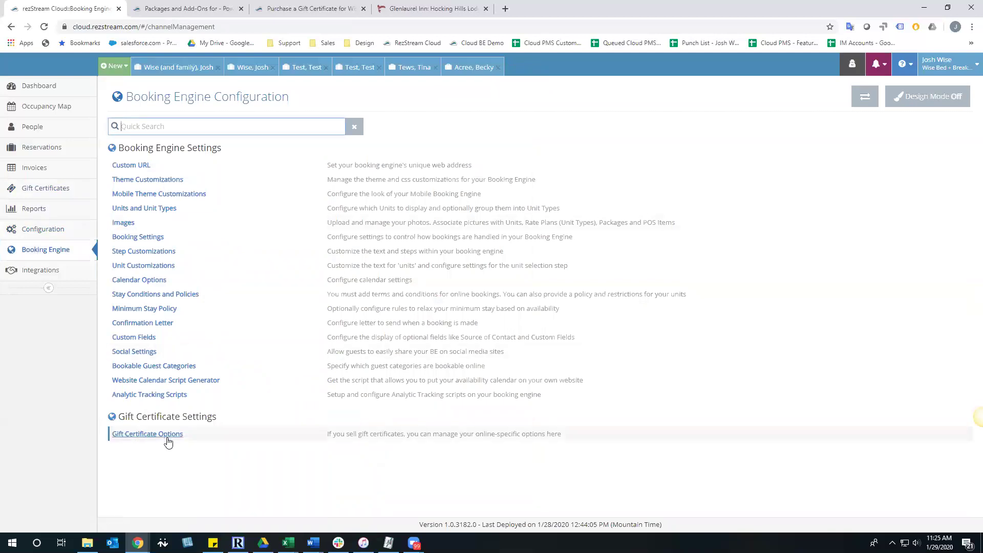
left_click(139, 435)
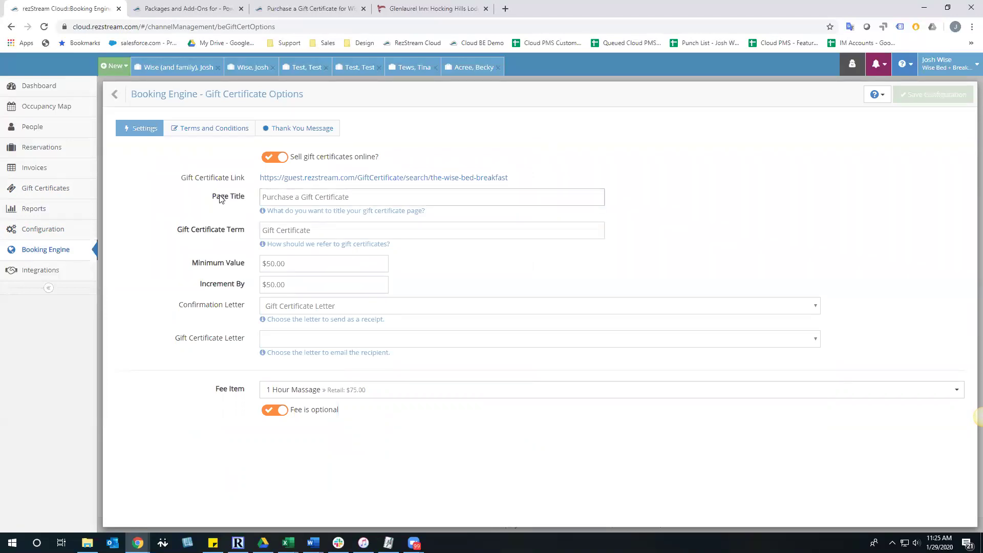
Step: Review the gift certificate settings for page title, certificate term, minimum value and confirmation letter
left_click_drag(379, 194, 257, 197)
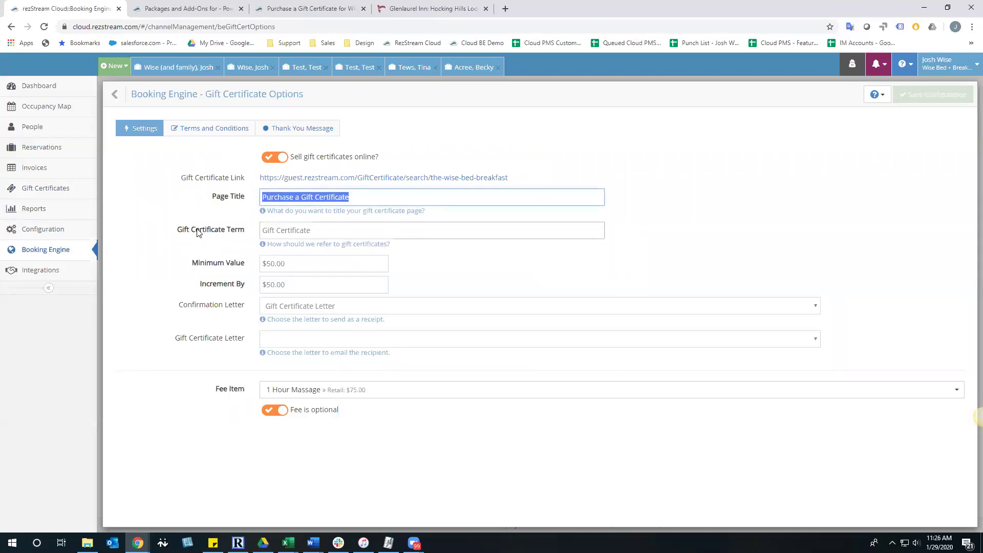
left_click_drag(353, 227, 254, 229)
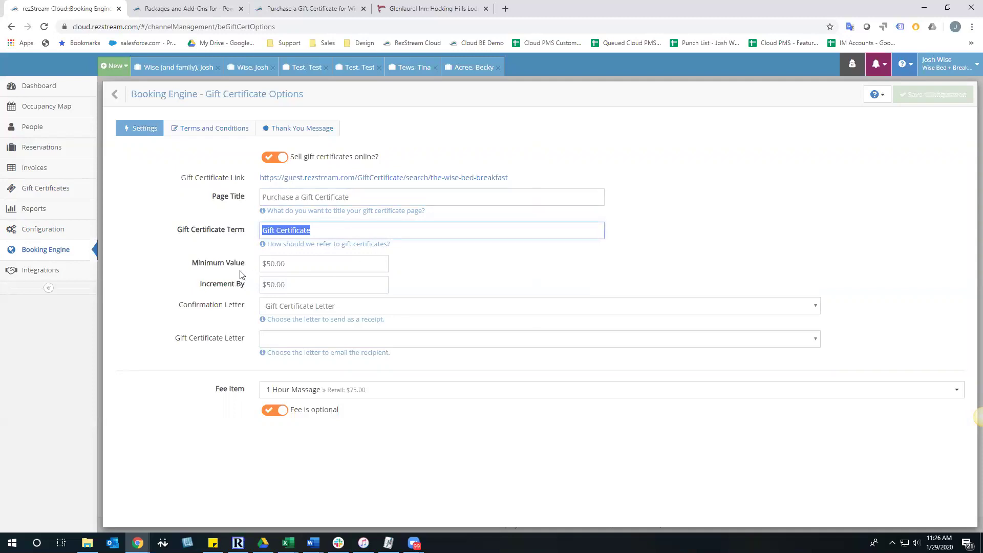
left_click(307, 264)
left_click(307, 265)
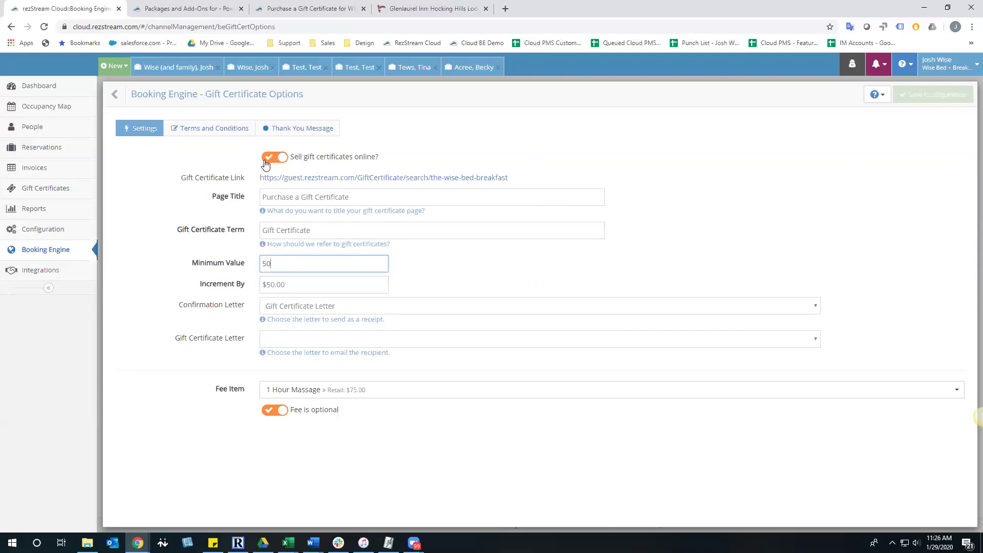
left_click(259, 309)
triple_click(259, 310)
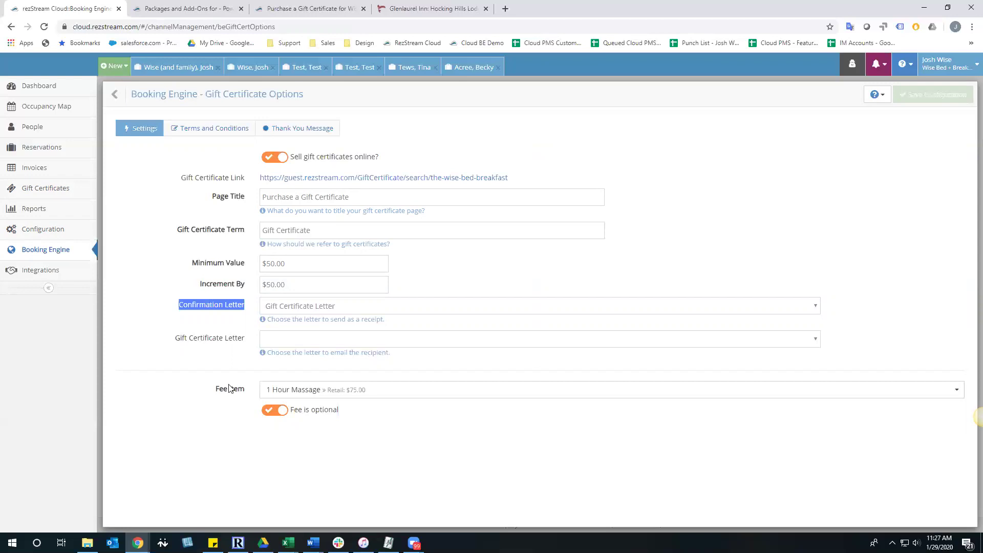
Step: Examine the gift certificate's terms and conditions policy text and its thank-you message
left_click(215, 131)
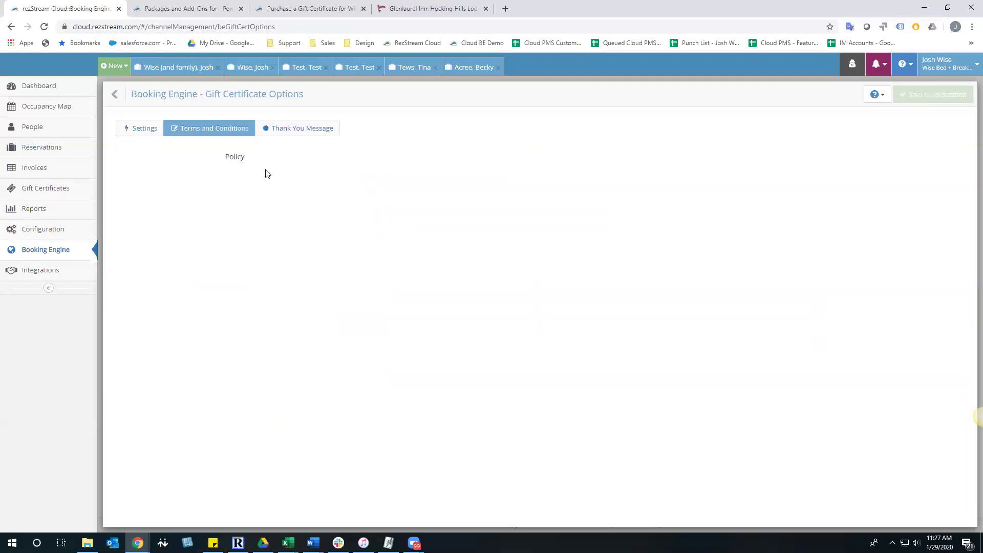
left_click_drag(937, 213, 261, 198)
left_click(454, 283)
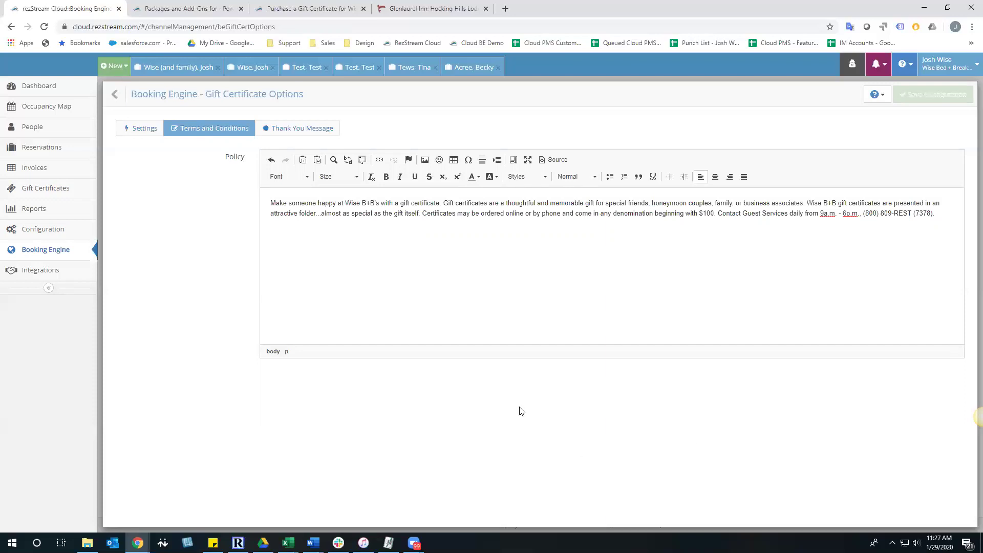
left_click(280, 130)
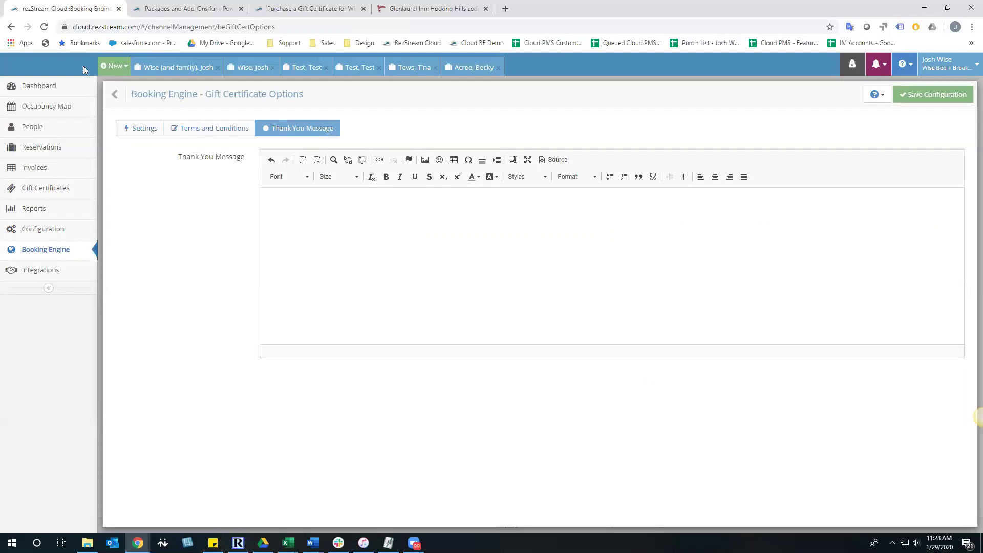
Step: Glance at the guest gift certificate page, return to the general gift certificate settings and highlight the Gift Certificate Link
left_click(159, 3)
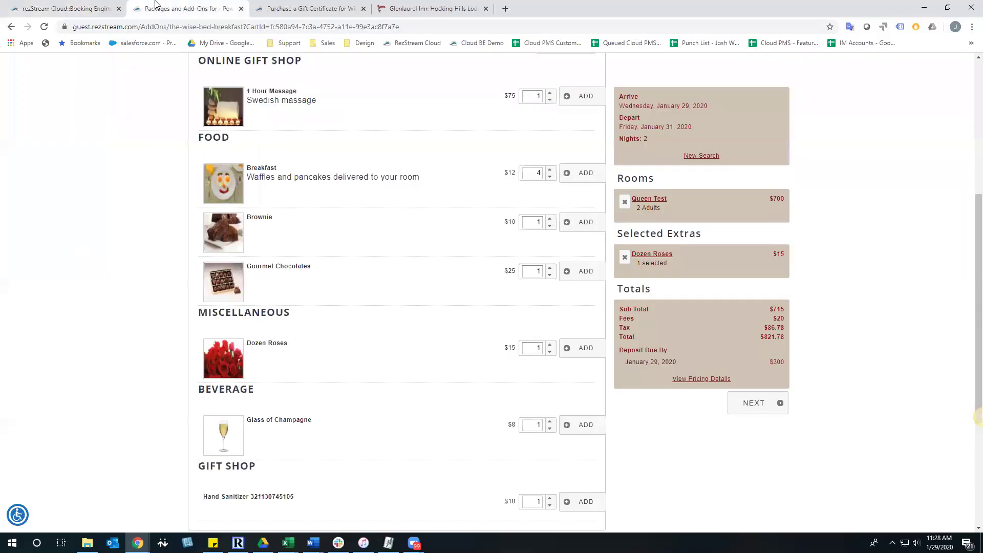
left_click(307, 8)
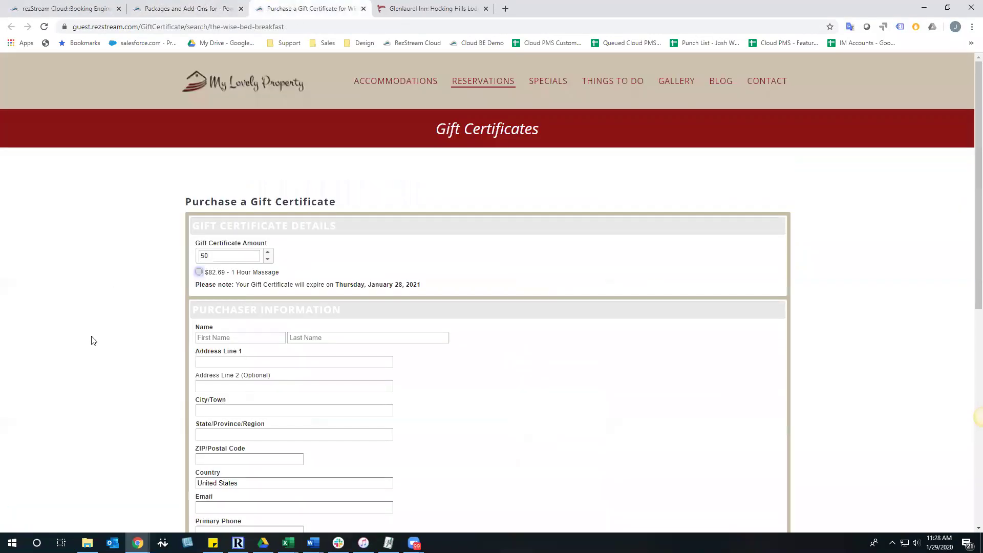
left_click(73, 4)
left_click(141, 128)
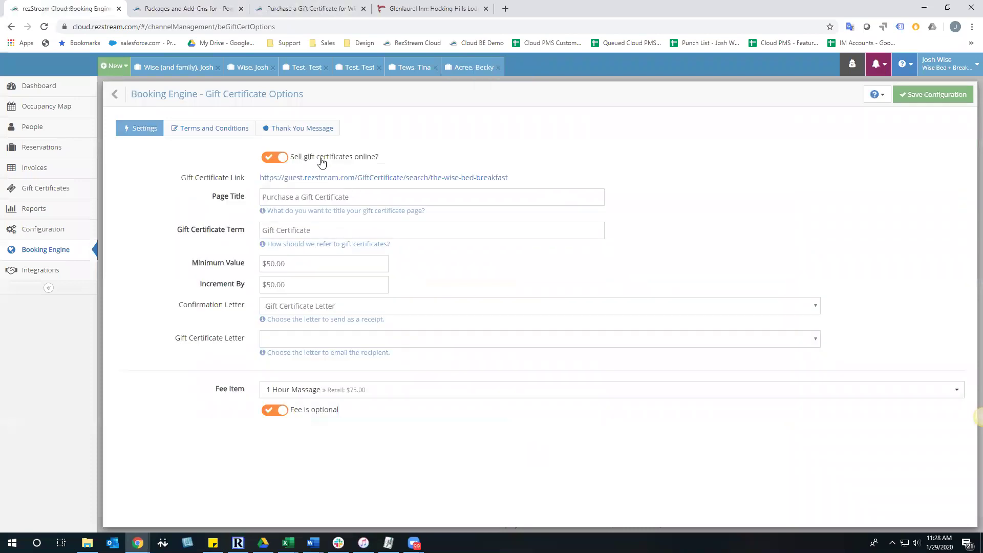
triple_click(340, 177)
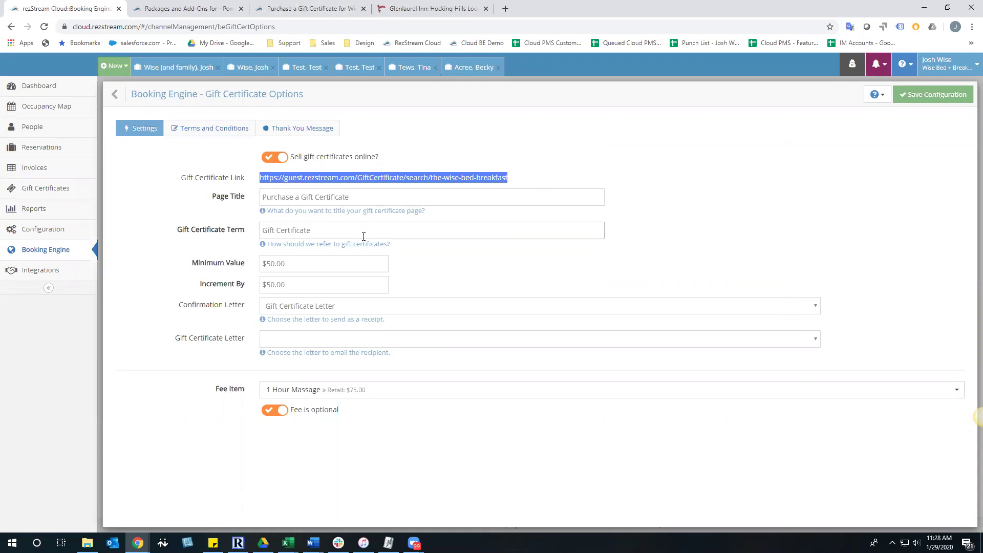
Step: On the guest purchase page, set the gift certificate amount to 100 and review the optional 1 Hour Massage and expiration note
left_click(277, 8)
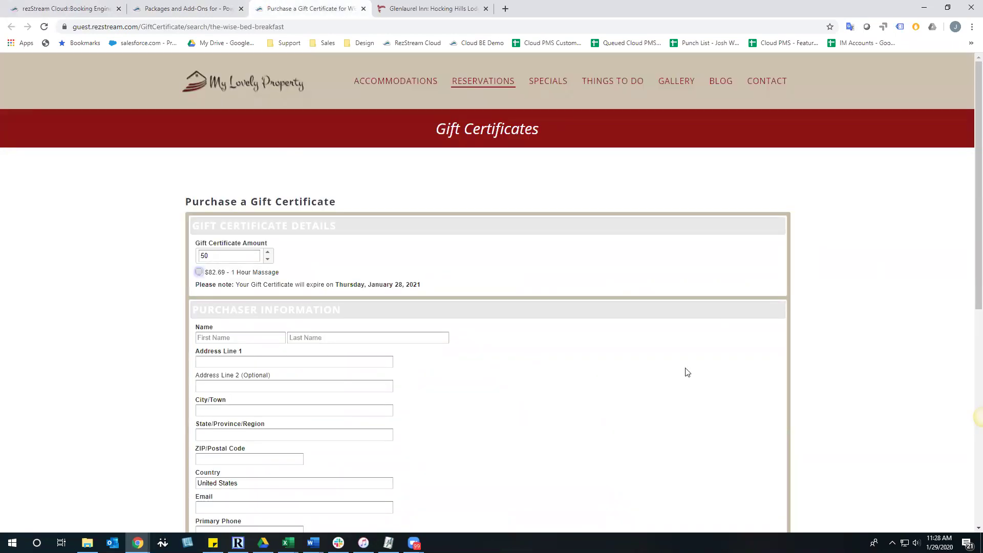
scroll(741, 314, "down", 1)
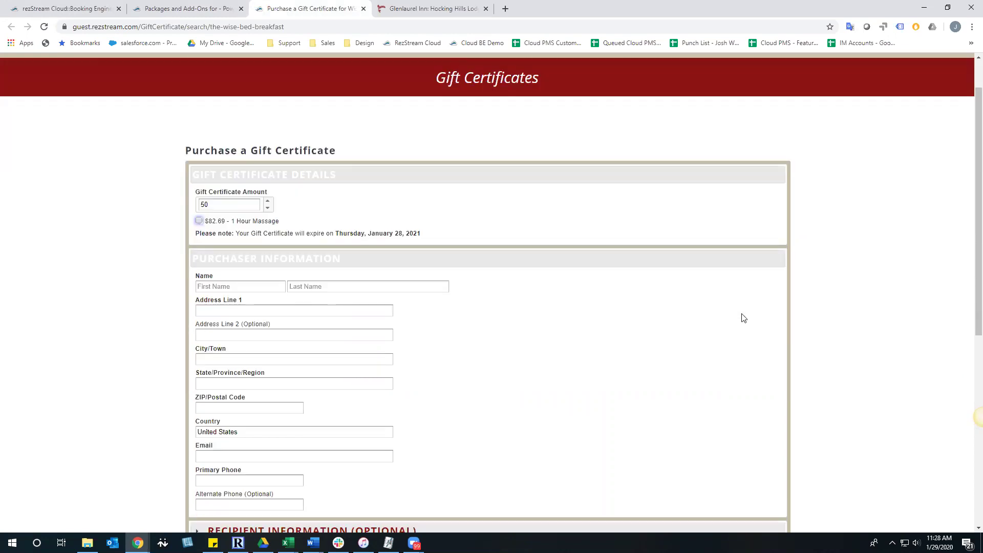
triple_click(352, 151)
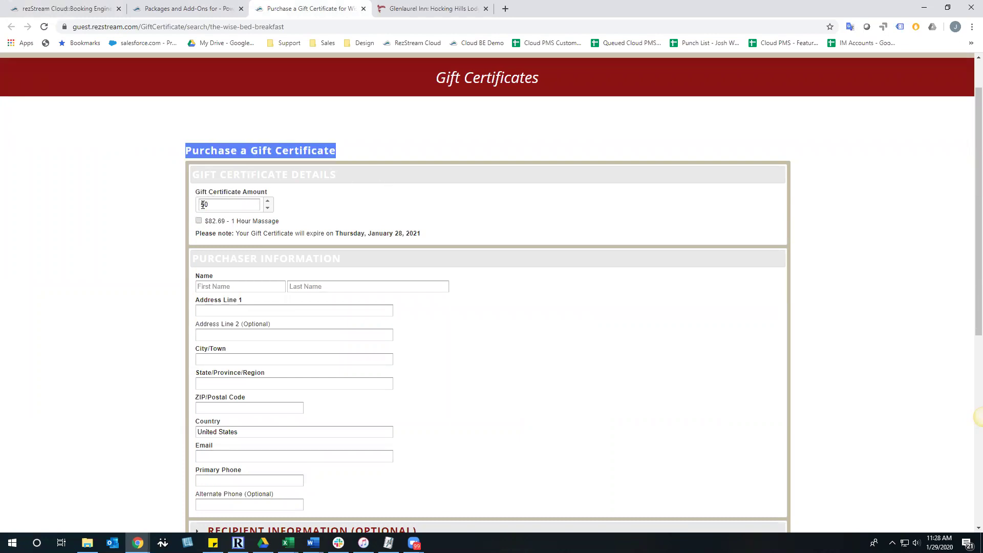
left_click(267, 202)
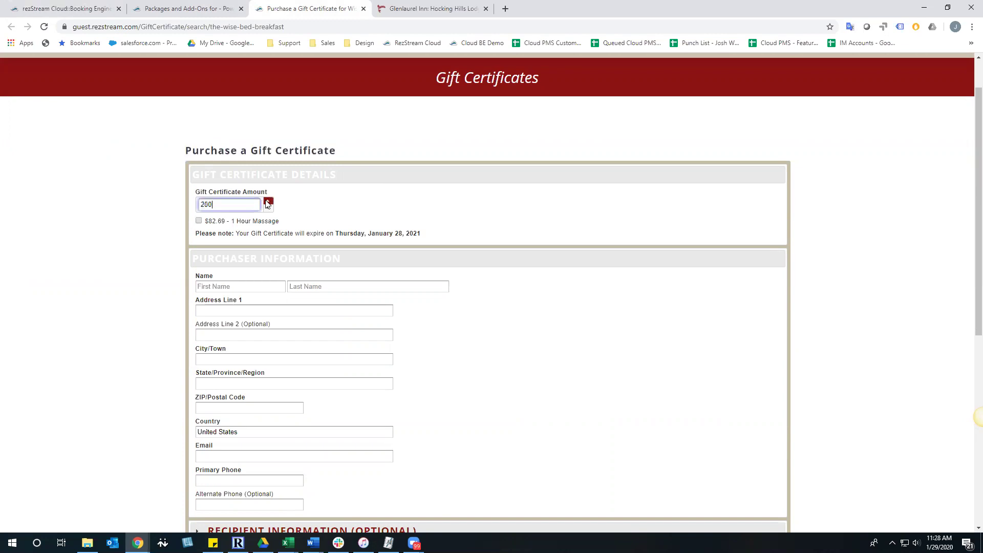
double_click(269, 209)
left_click_drag(293, 226, 204, 221)
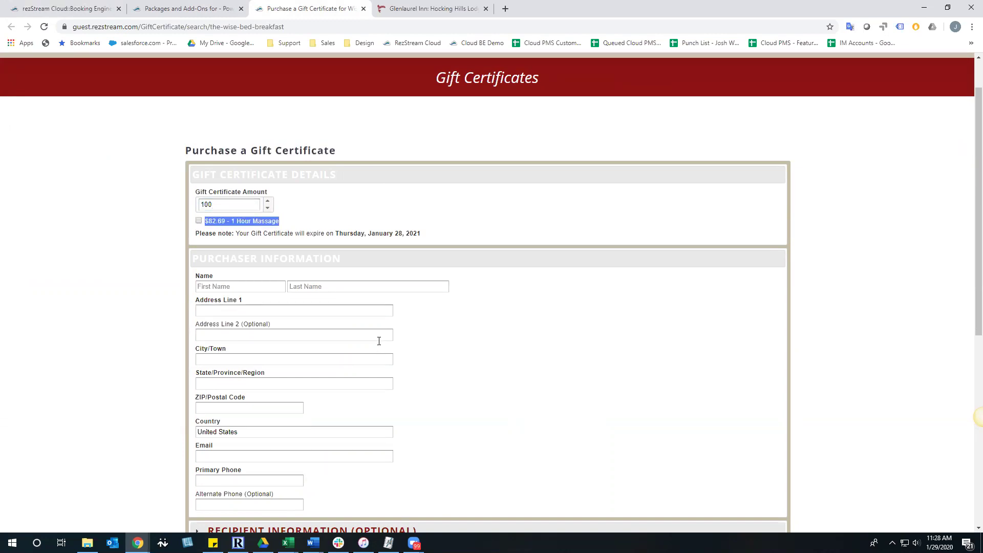
left_click(199, 221)
left_click_drag(430, 235, 451, 238)
Step: Look through the purchaser information fields on the gift certificate form
scroll(587, 451, "down", 2)
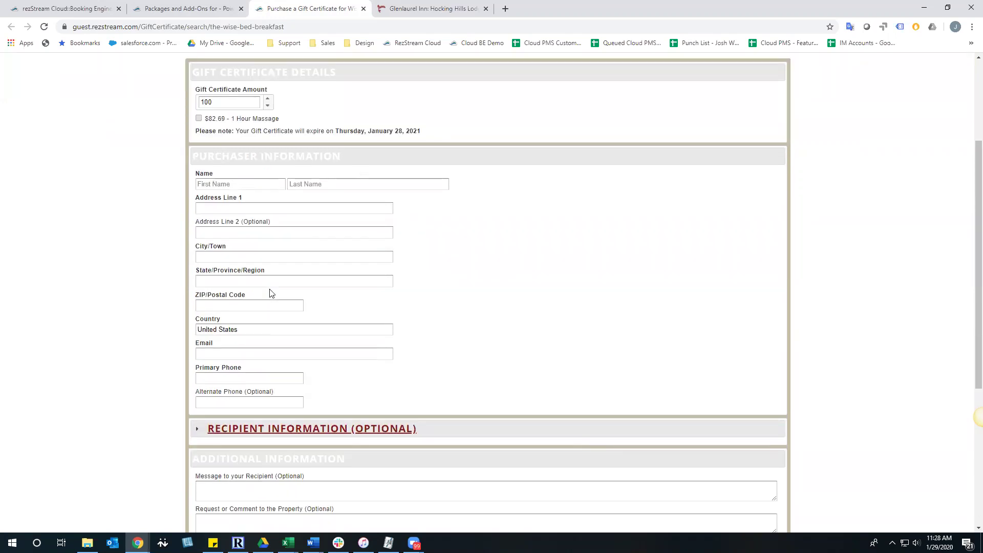
left_click_drag(209, 174, 167, 172)
left_click(203, 171)
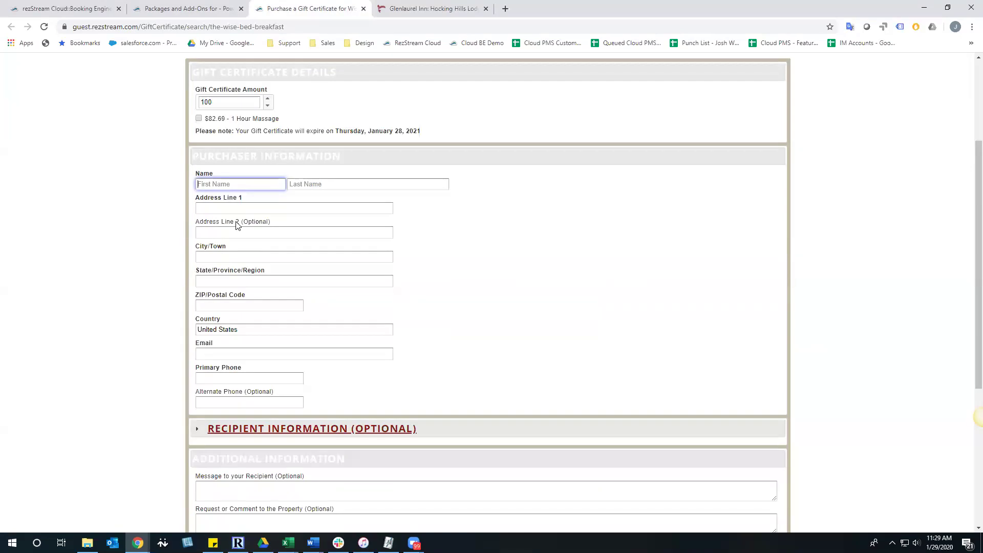
scroll(230, 246, "down", 4)
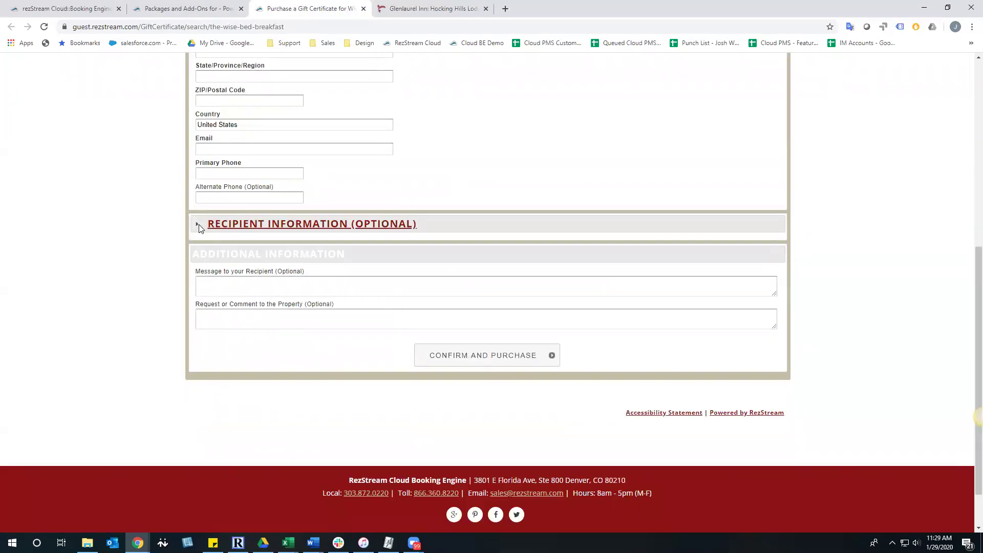
Step: Expand the optional recipient information and review its fields along with the recipient message and property comment boxes
left_click(208, 226)
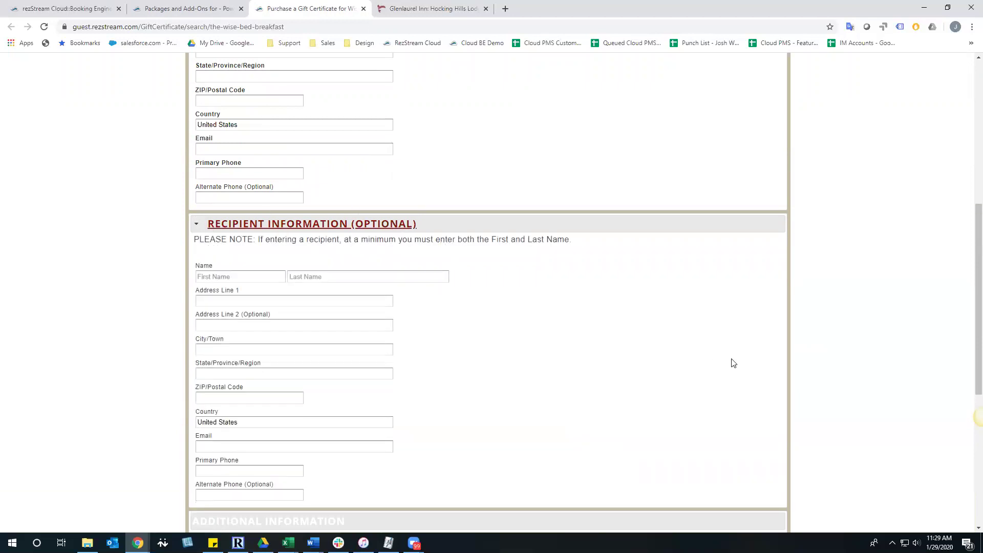
scroll(733, 363, "down", 4)
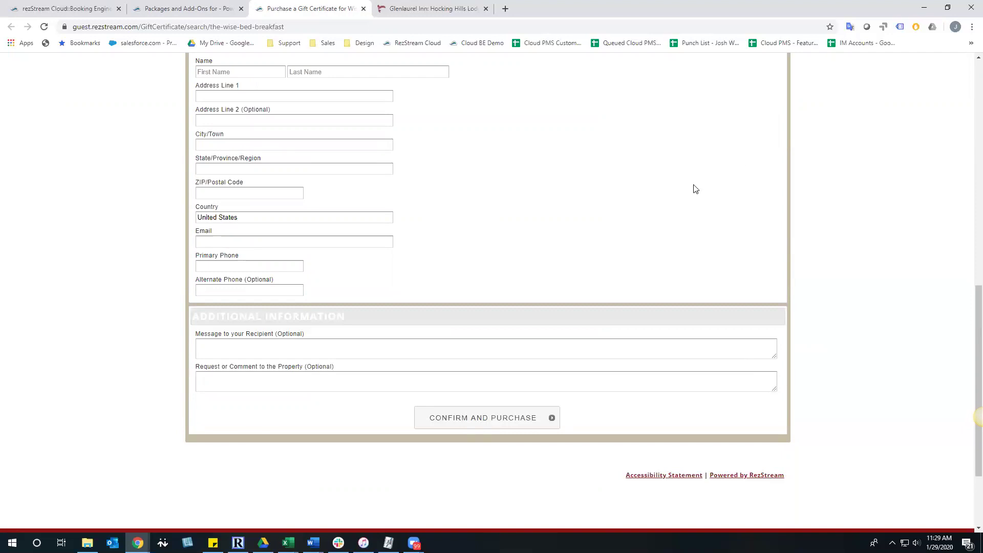
scroll(733, 225, "down", 2)
left_click(248, 244)
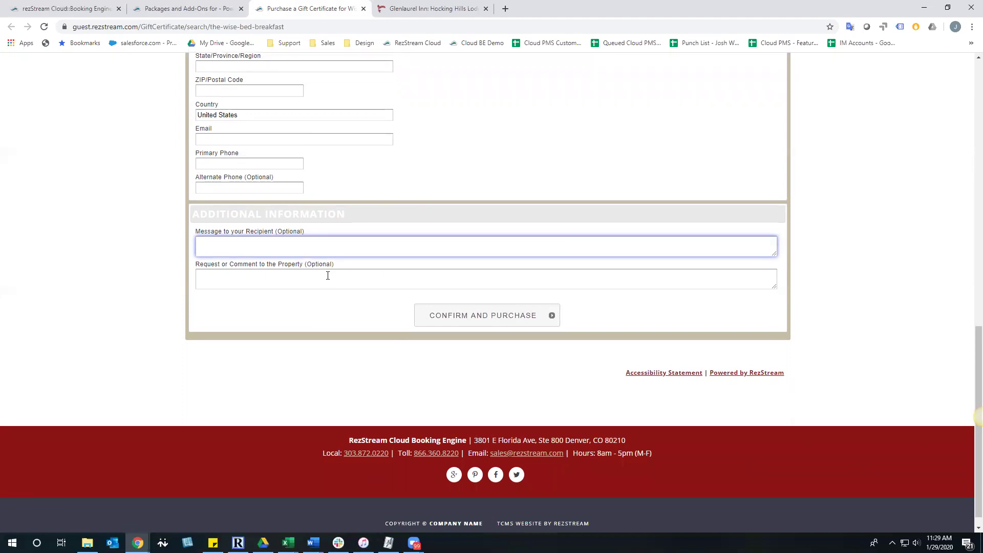
scroll(281, 359, "up", 5)
left_click(91, 7)
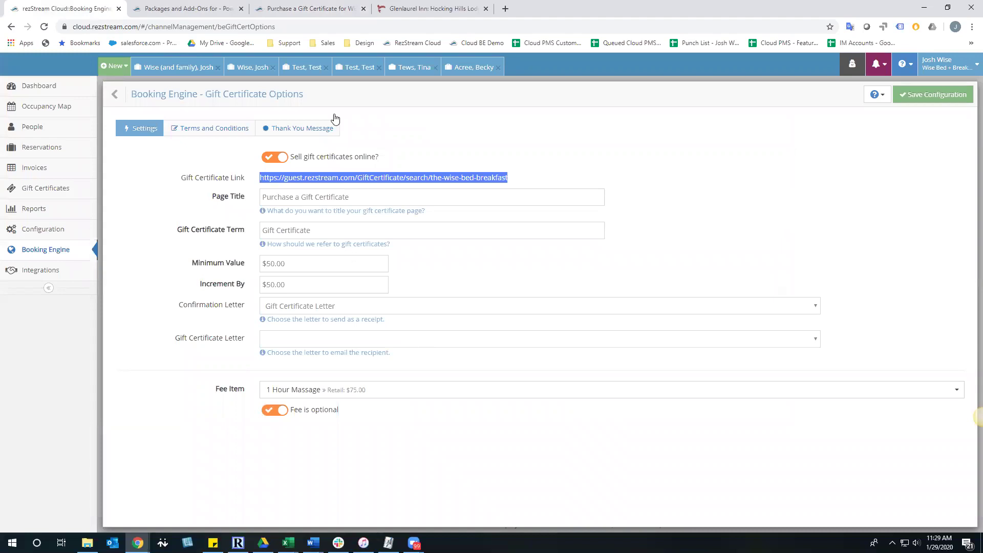
left_click(312, 8)
scroll(359, 359, "up", 5)
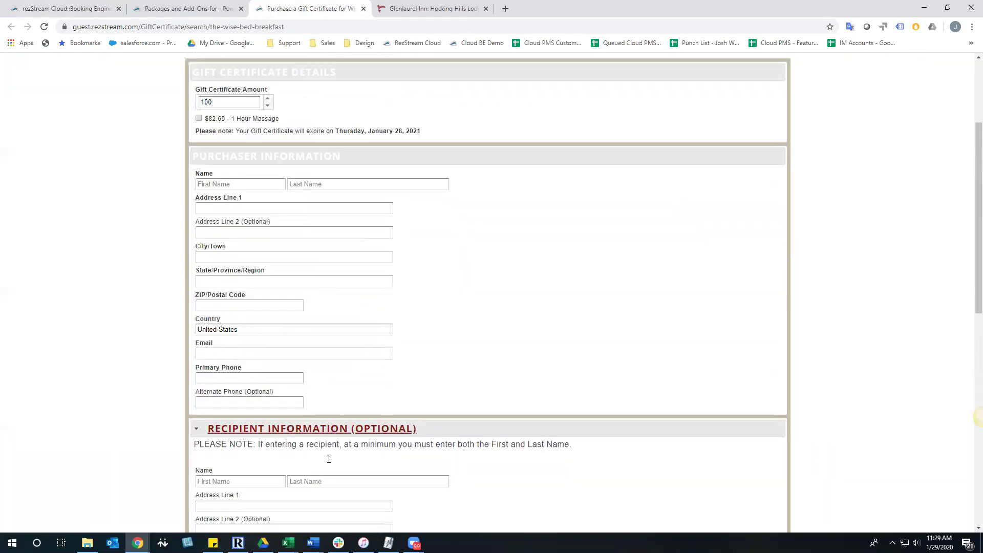
scroll(494, 281, "up", 3)
scroll(368, 383, "down", 3)
Step: Switch to the Glenlaurel Inn website and open its Gift Certificates page under Luxury Lodging
left_click(418, 8)
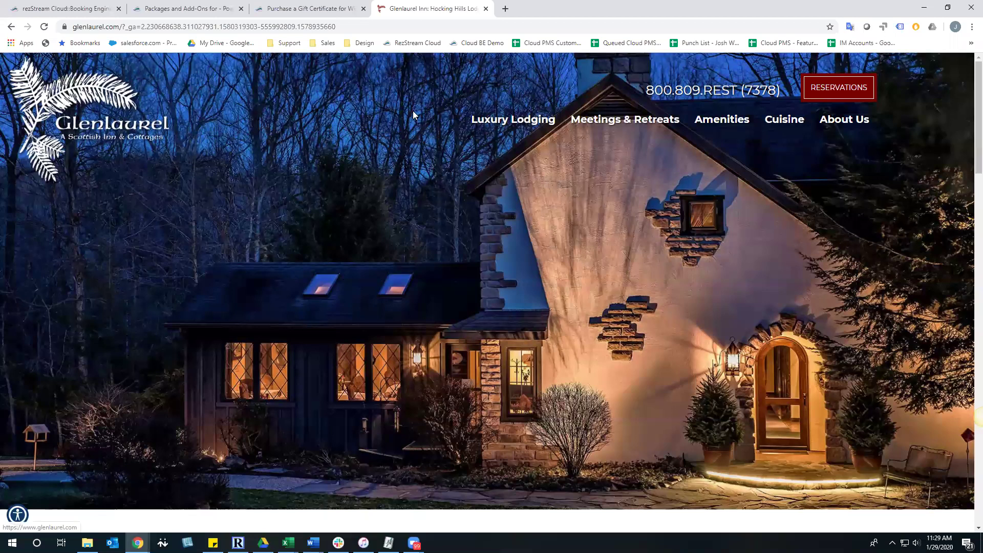
mouse_move(557, 134)
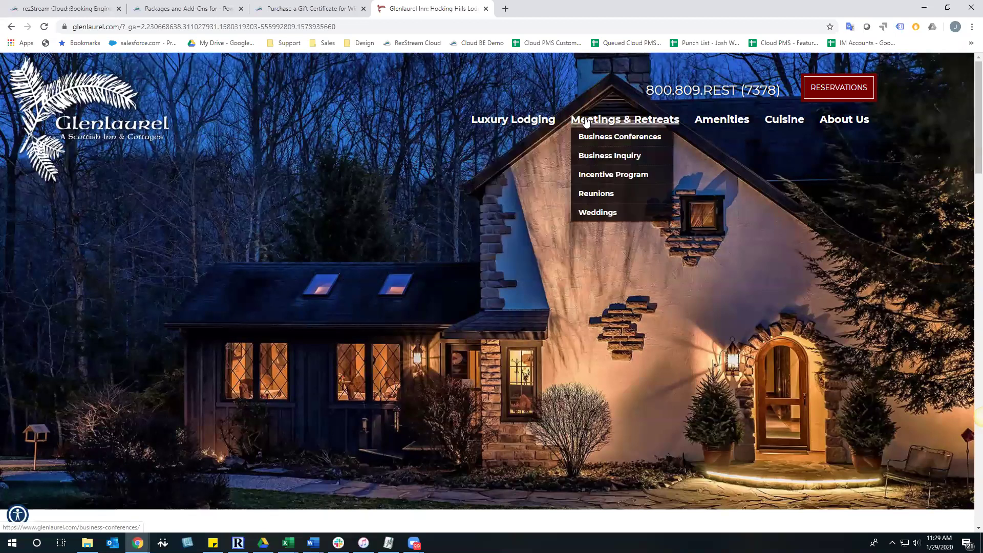
mouse_move(750, 120)
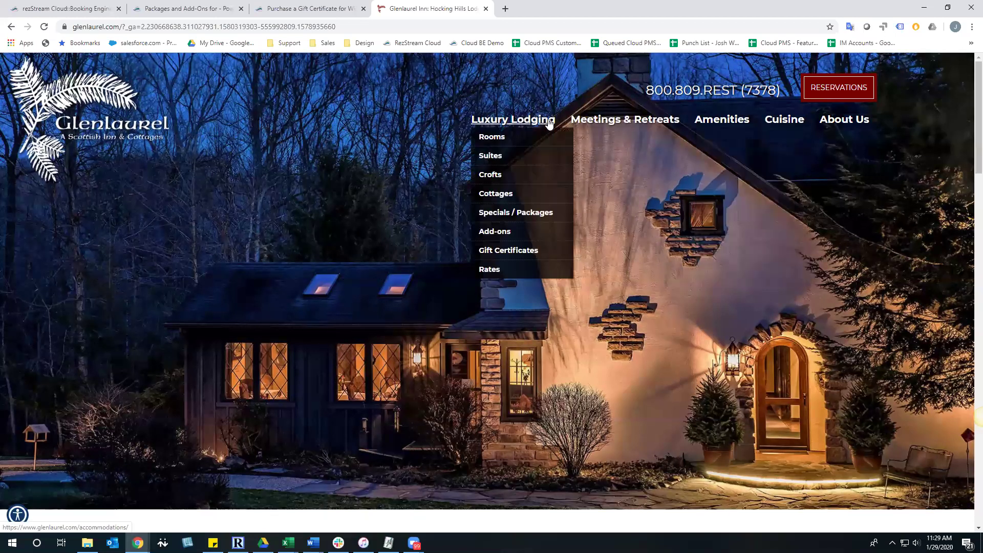
left_click(503, 251)
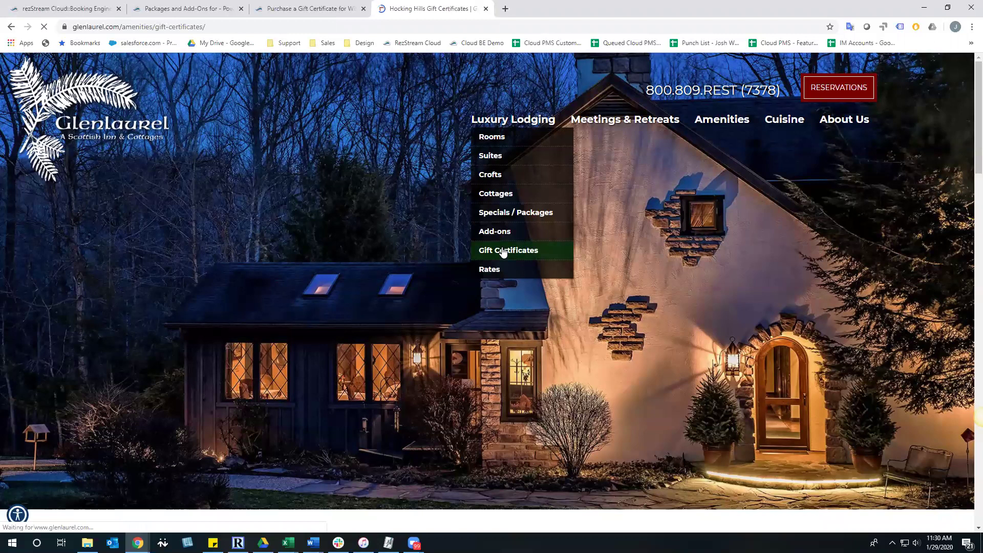
Step: Read the Hocking Hills Gift Certificates description and open Glenlaurel's gift certificate purchase form
scroll(644, 369, "down", 4)
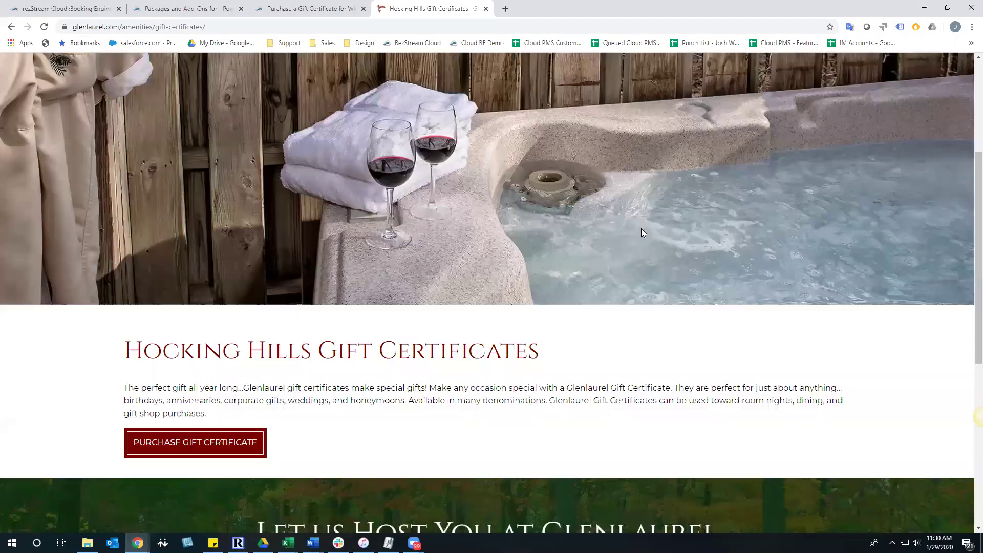
scroll(928, 293, "down", 1)
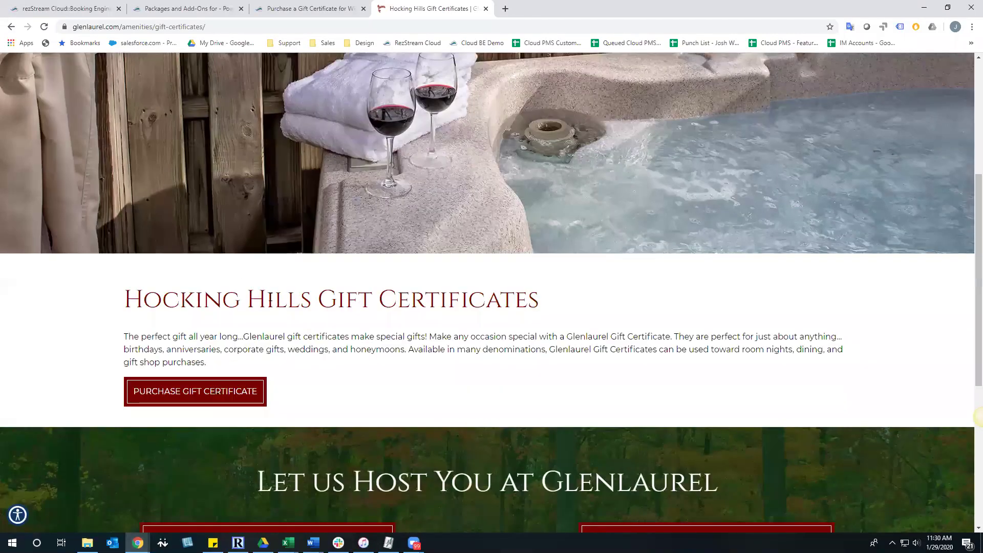
left_click_drag(264, 301, 568, 296)
left_click(568, 288)
left_click_drag(191, 336, 594, 338)
left_click(627, 351)
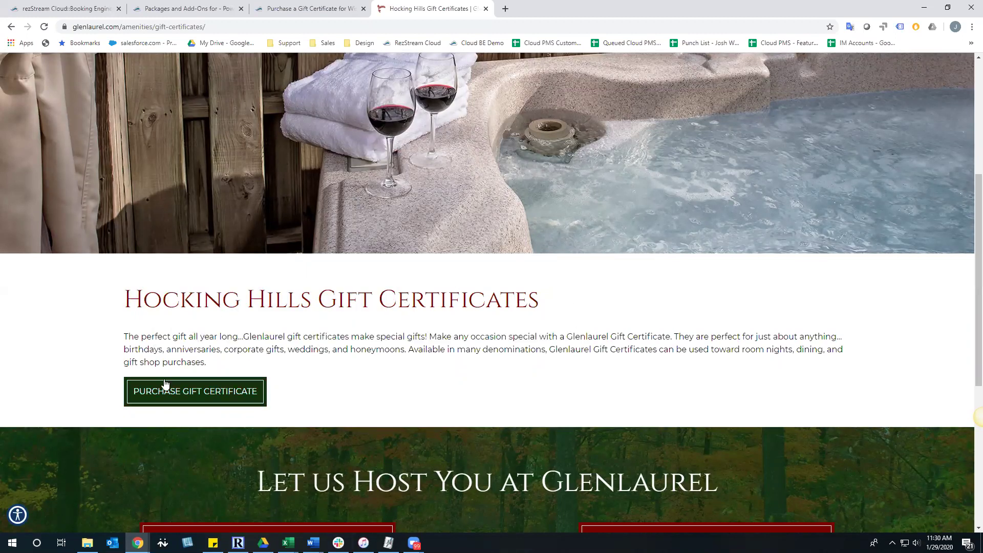
left_click(190, 401)
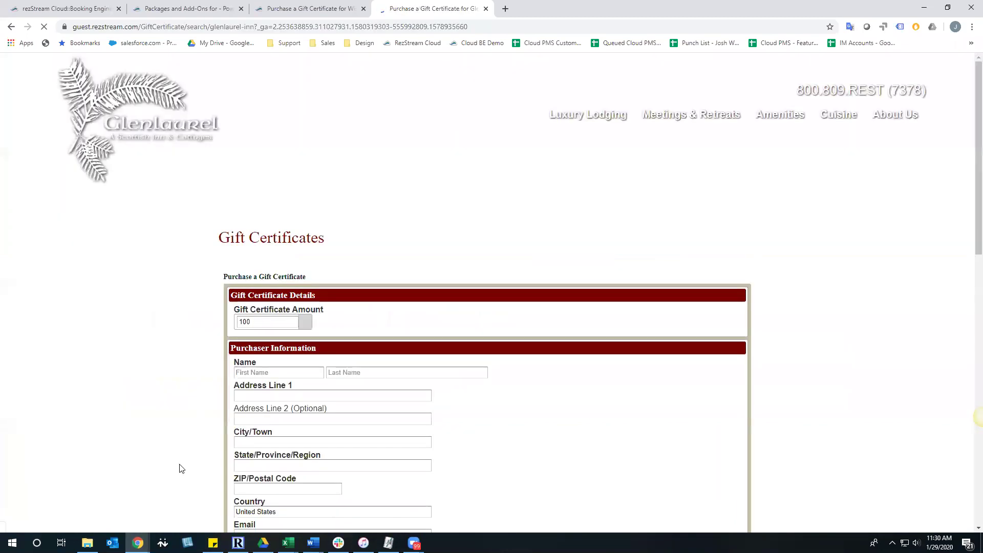
Step: Set the gift certificate amount to 300 on Glenlaurel's purchase form
scroll(435, 320, "down", 1)
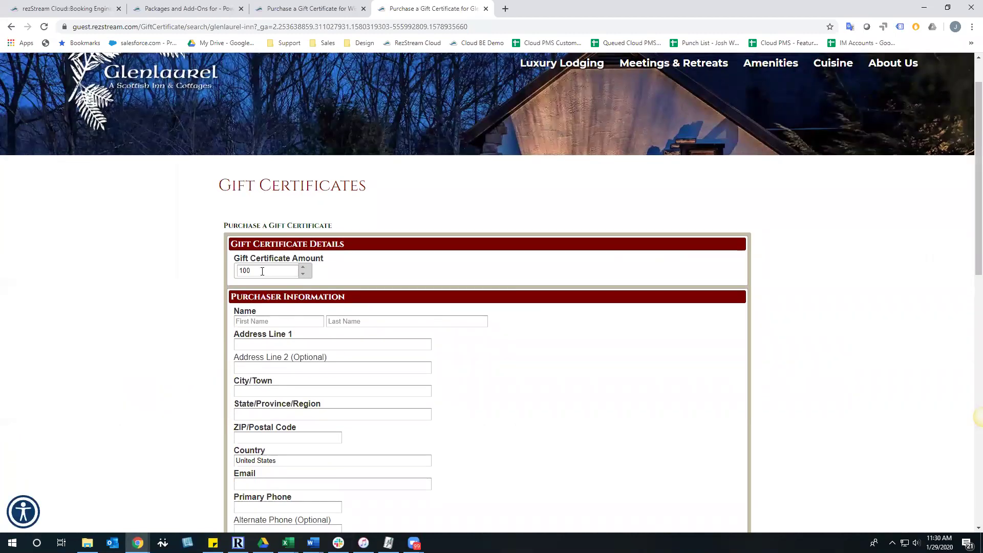
double_click(296, 270)
type("250")
left_click(98, 317)
scroll(97, 317, "down", 3)
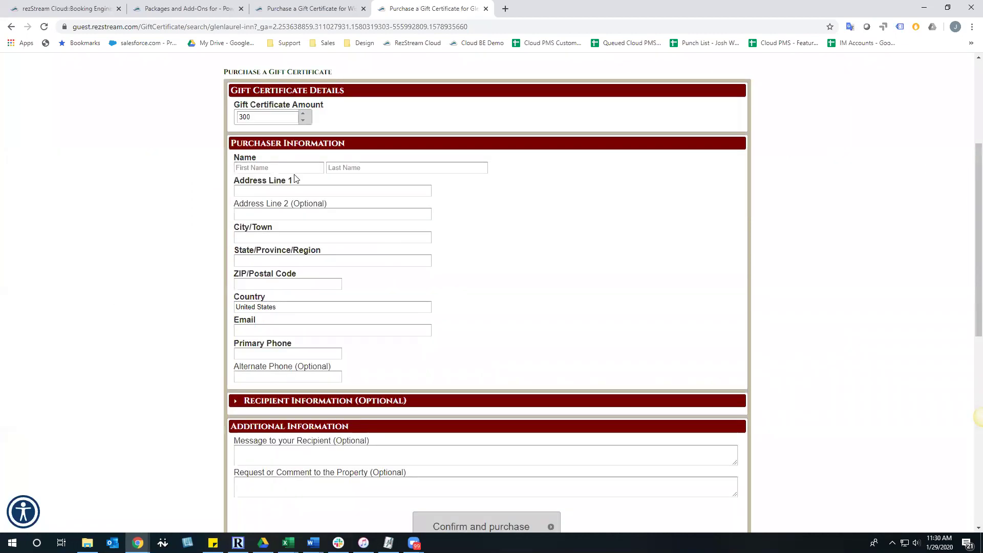
Step: Expand the optional recipient information on Glenlaurel's form and review its fields, the additional information boxes and the purchase option
scroll(333, 185, "down", 3)
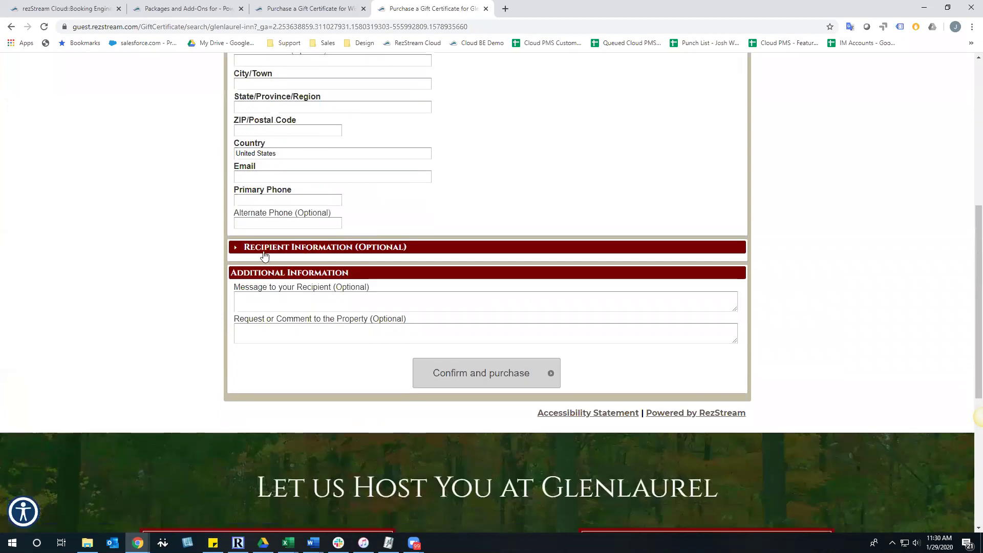
left_click(265, 250)
scroll(378, 378, "down", 4)
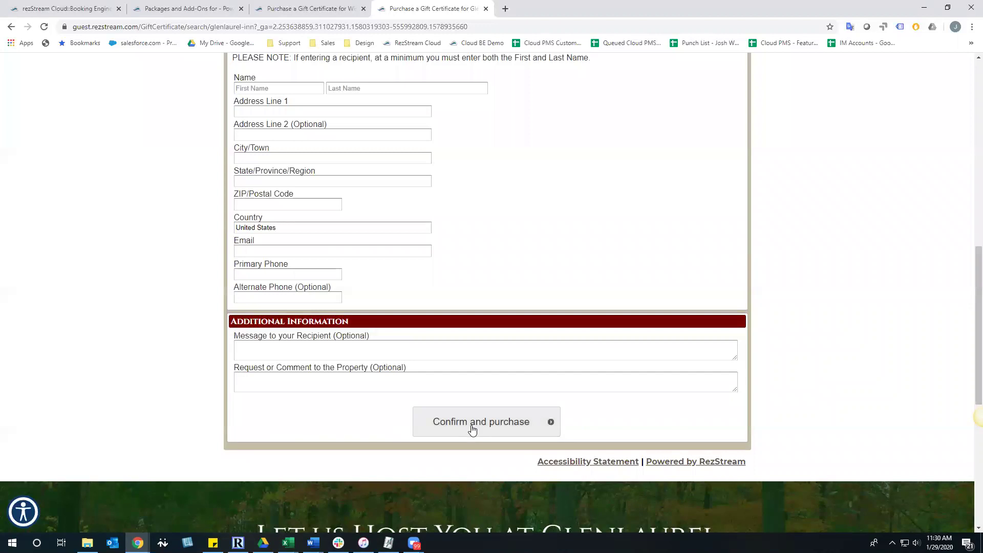
scroll(171, 377, "up", 10)
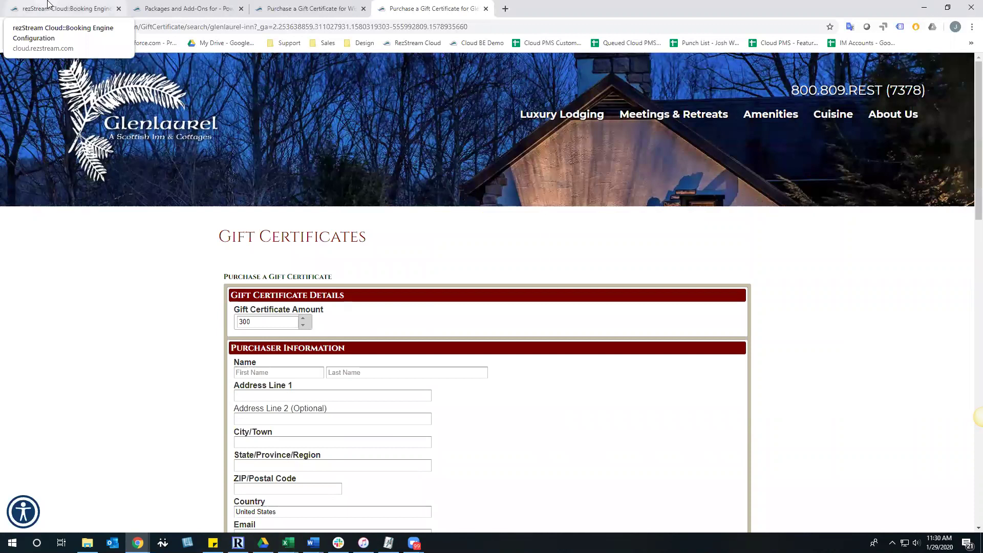
Step: Switch back to rezStream Cloud and review the details and redemptions of the most recently sold certificate in the Gift Certificates list
left_click(47, 5)
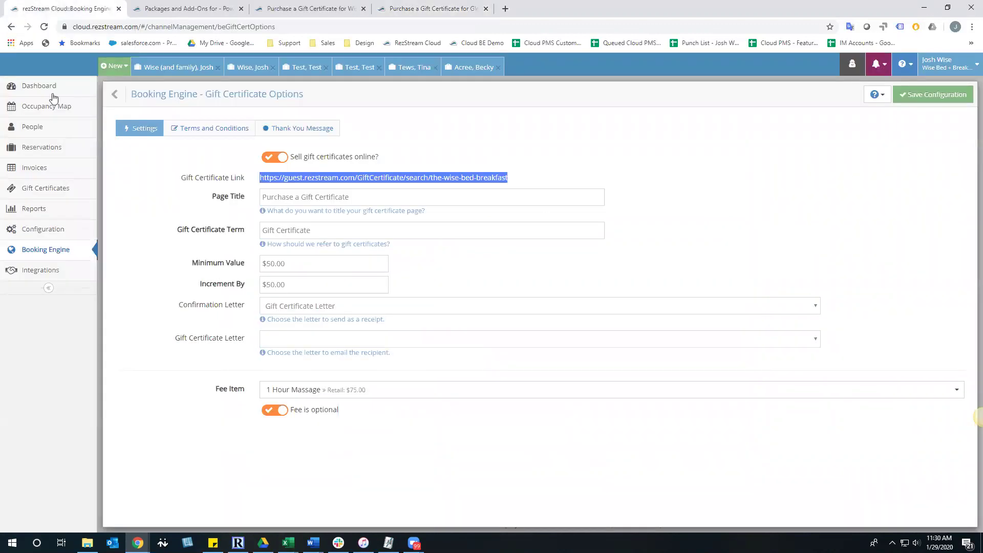
left_click(51, 188)
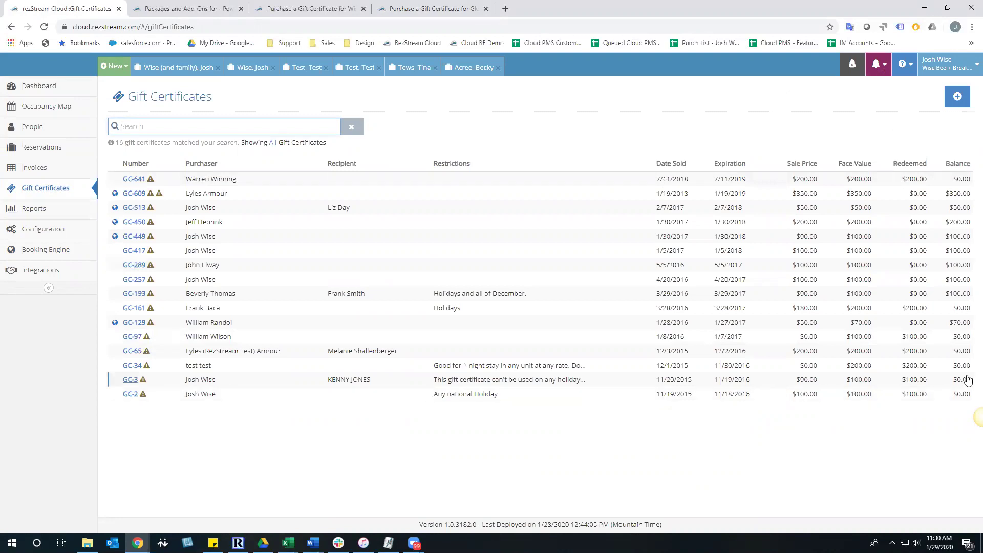
left_click(134, 180)
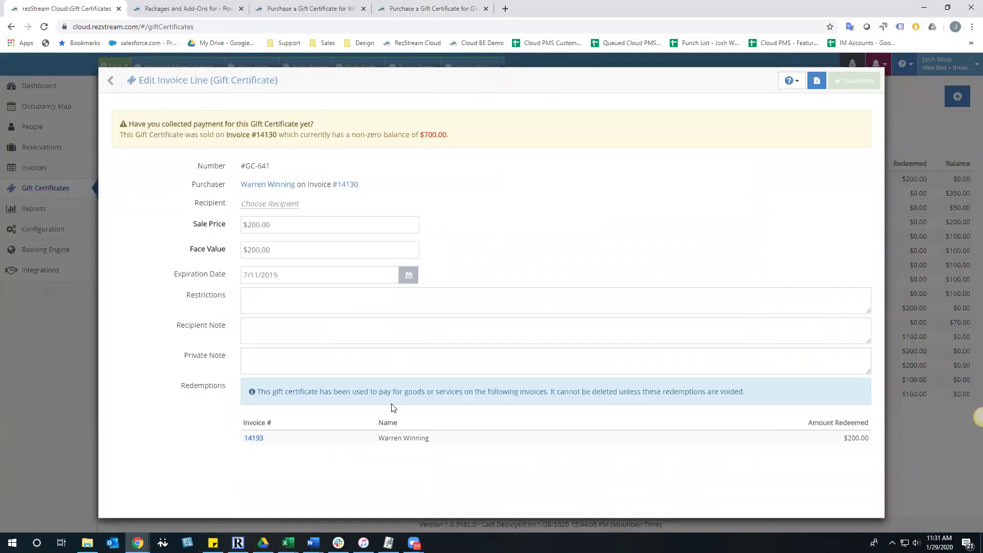
mouse_move(124, 86)
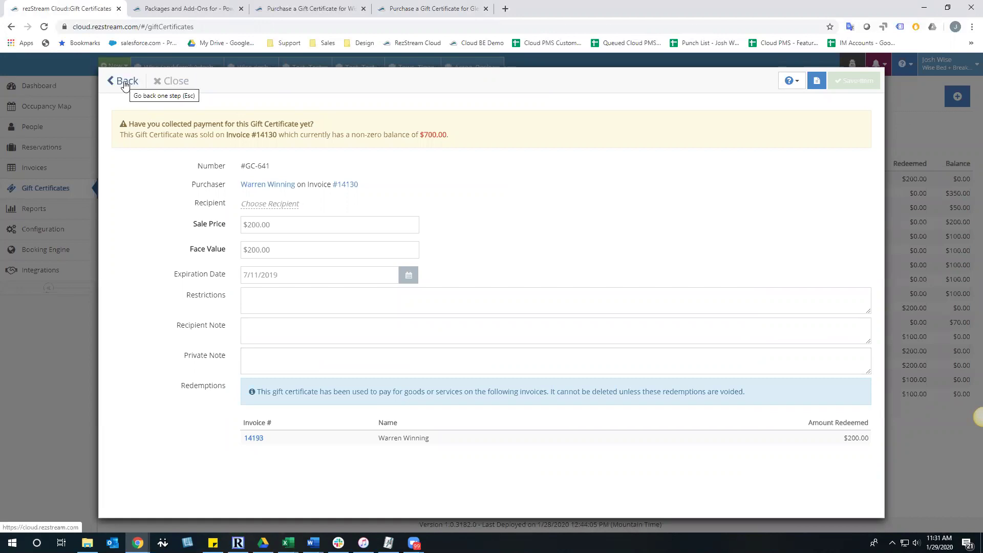
left_click(124, 85)
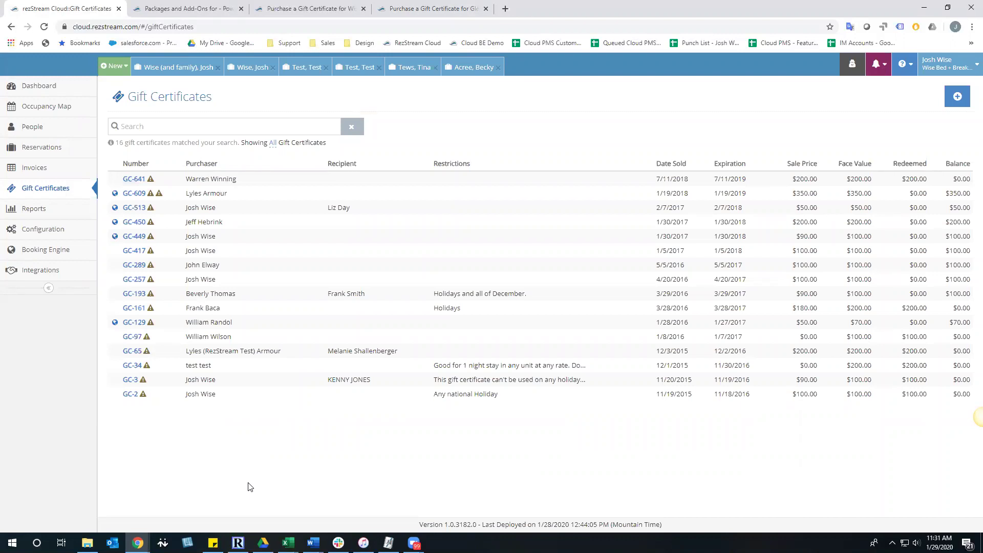
Step: Visit the dashboard, then revisit the Yield Management rules and the Packages list in Configuration
left_click(34, 88)
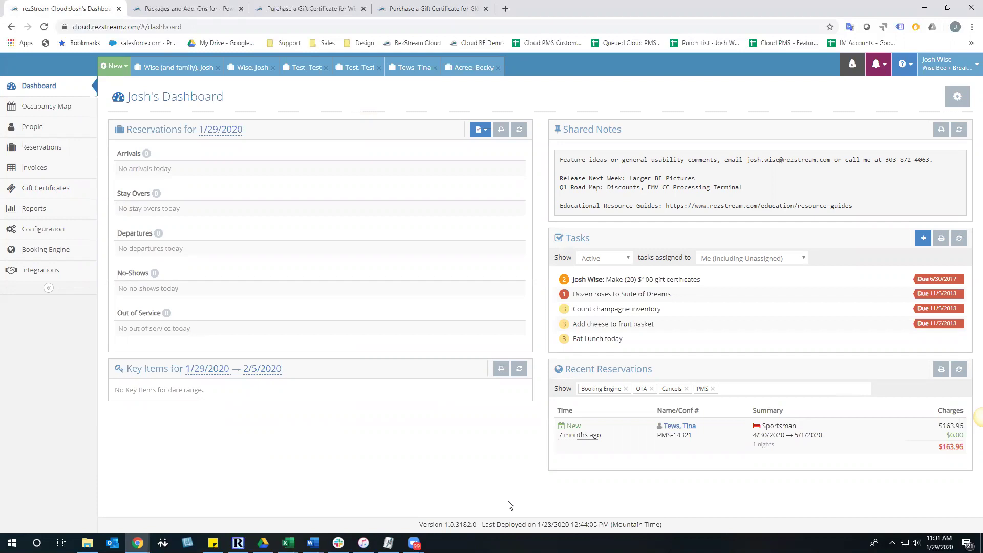
left_click(44, 229)
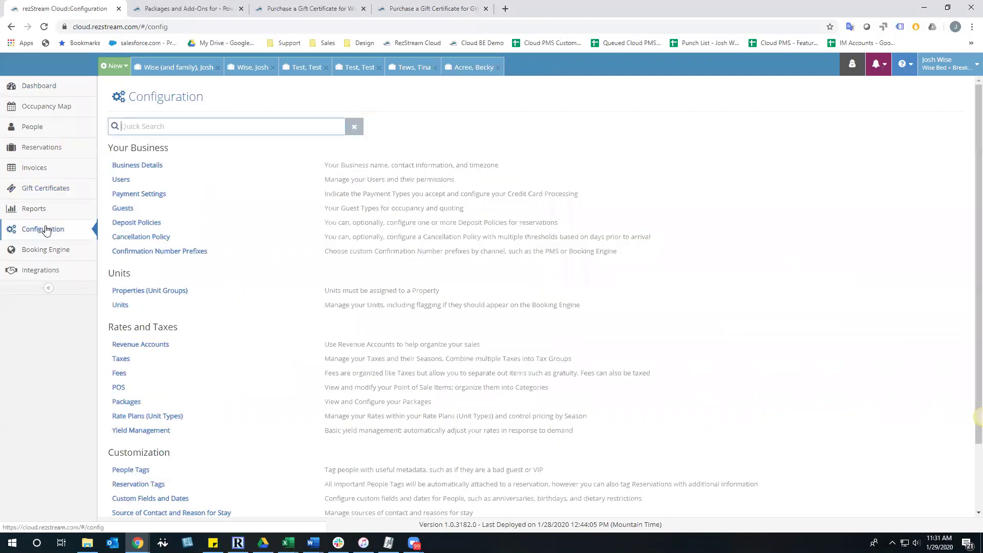
left_click(156, 432)
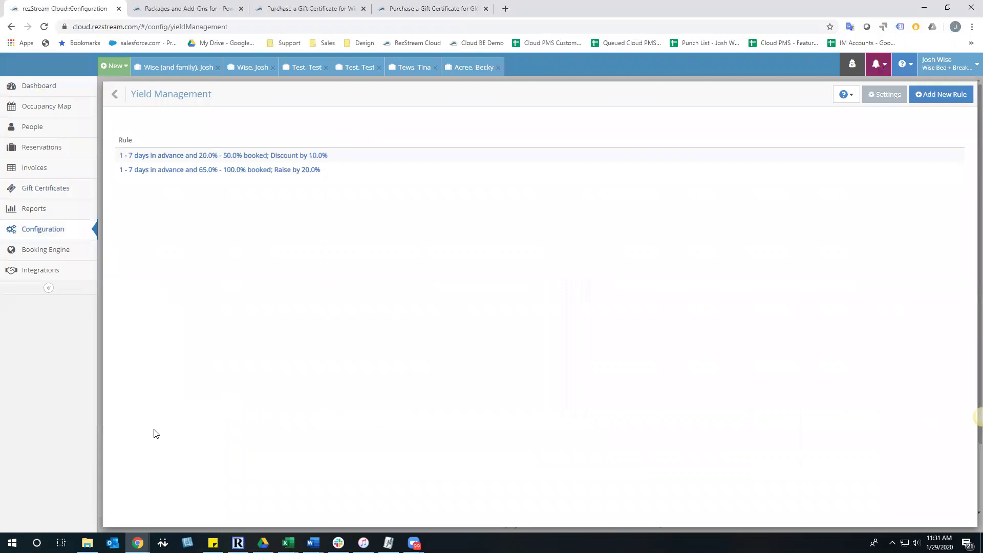
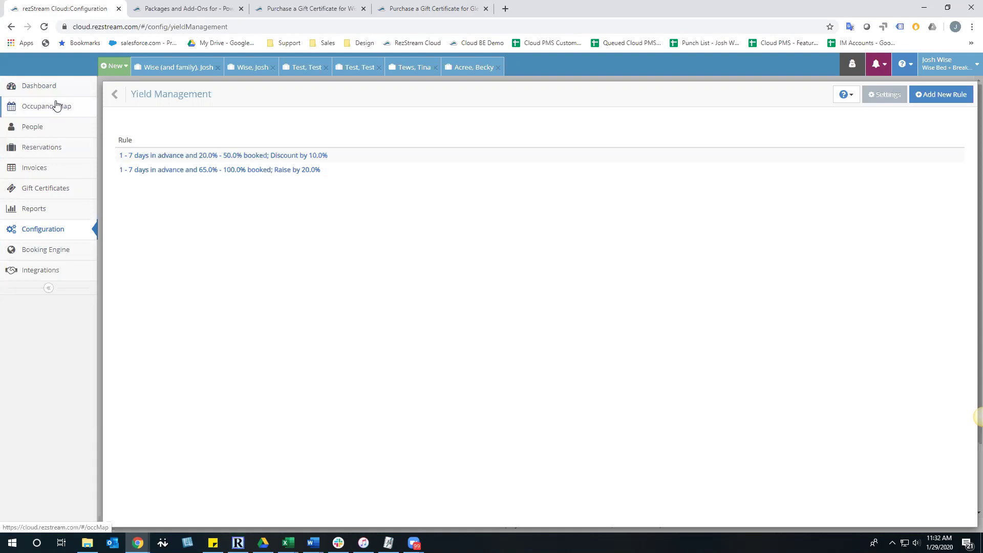
left_click(71, 228)
left_click(144, 407)
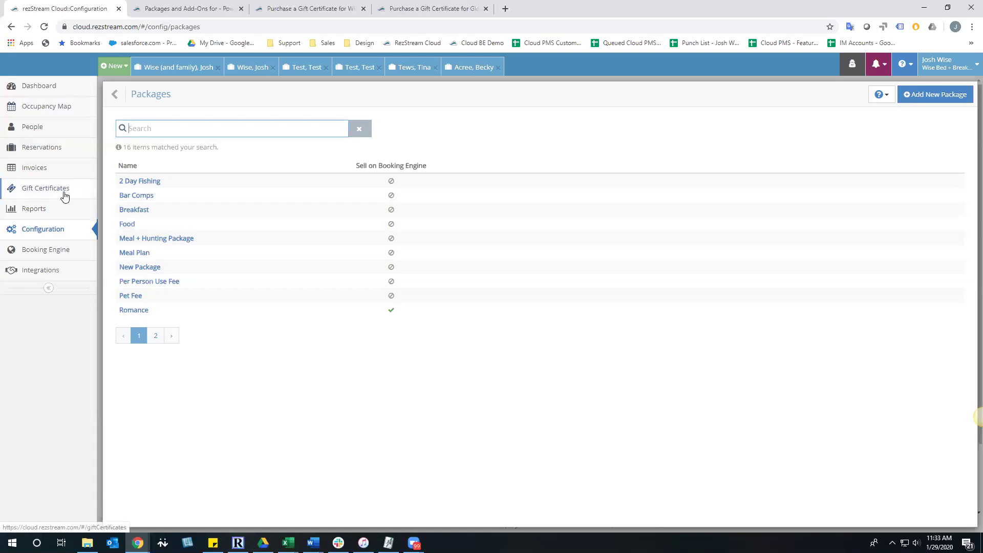
Step: Revisit the Booking Engine's Gift Certificate Options settings and return to the dashboard
left_click(52, 251)
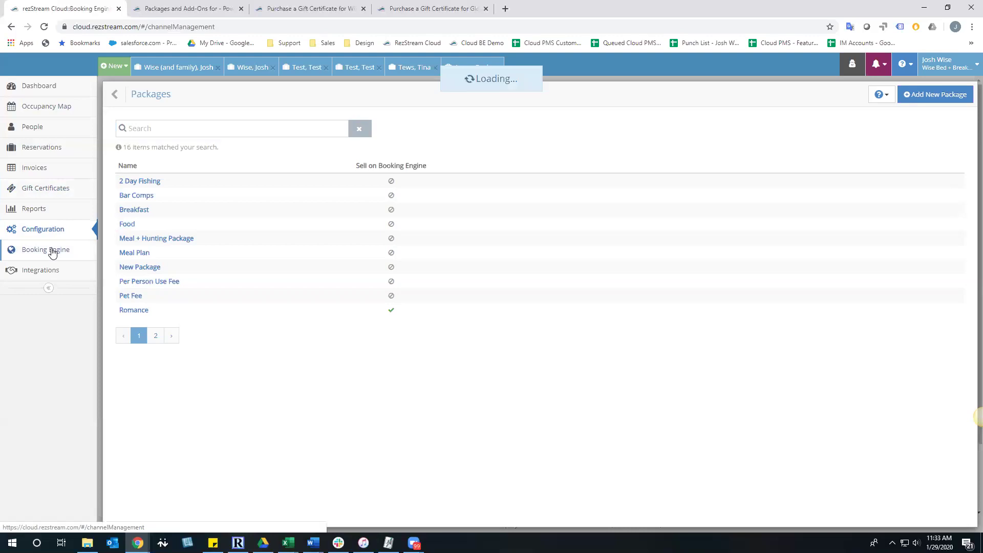
left_click(152, 435)
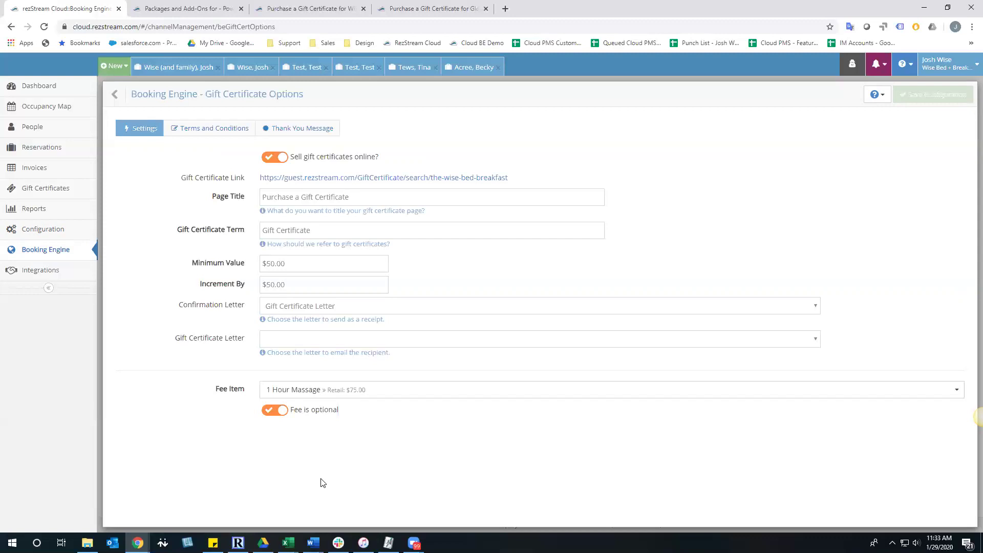
left_click(51, 84)
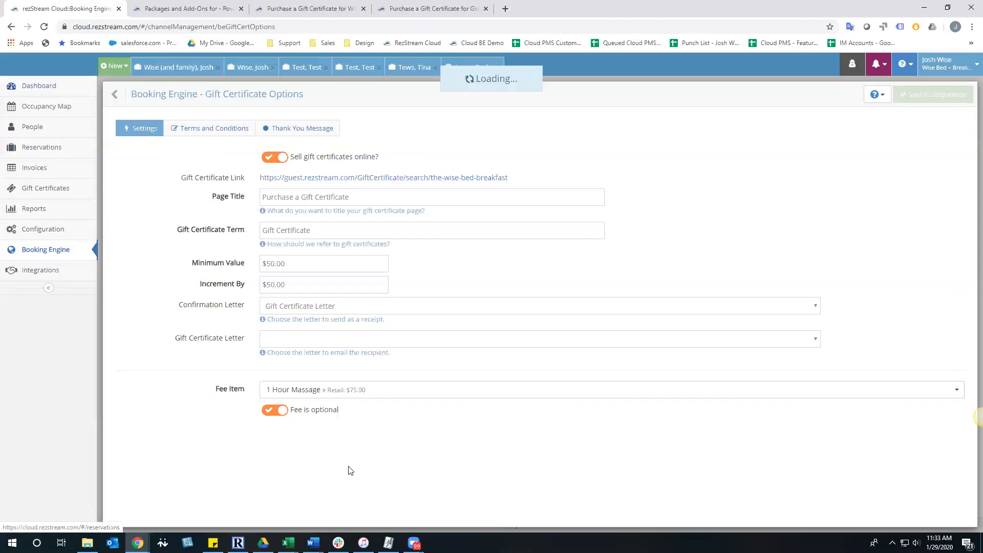